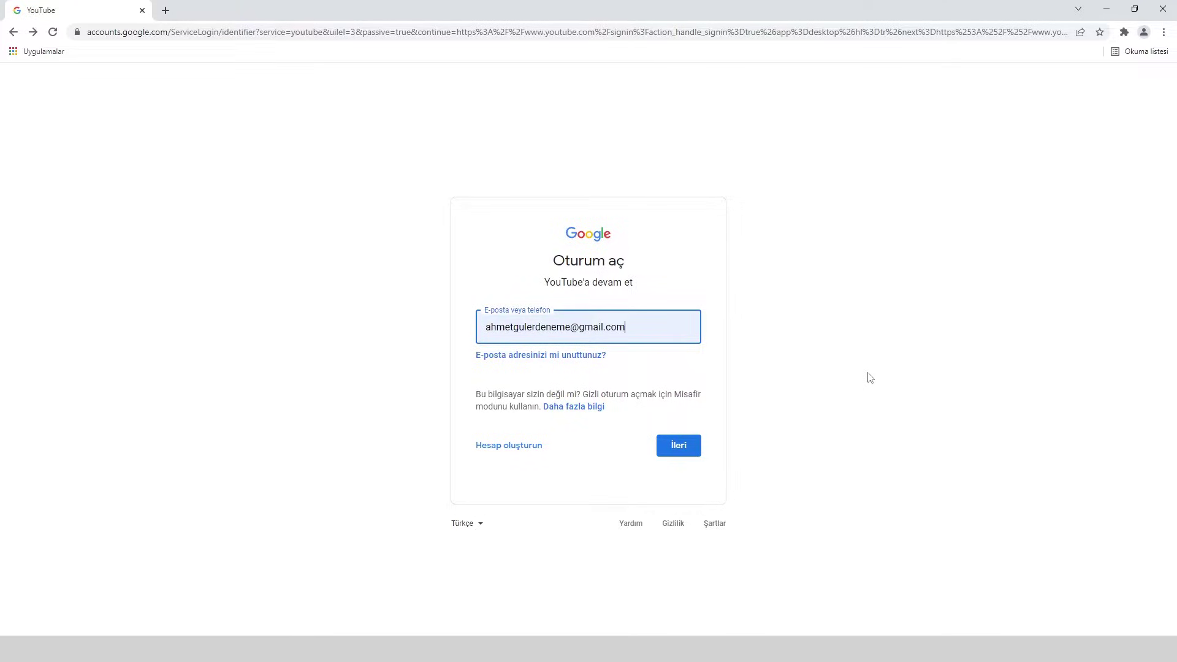
- Finish signing in with the account password and open your channel page listing OYUN VİDEOSU
{"action": "left_click", "coordinate": [696, 444]}
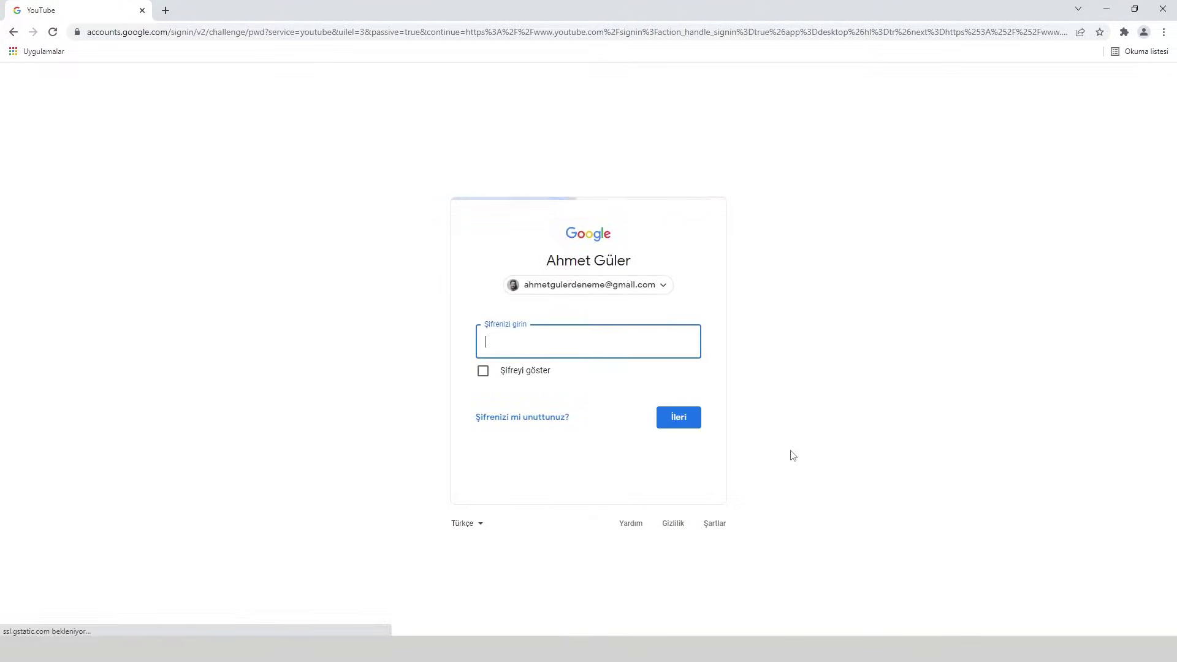
{"action": "key", "text": "ctrl+v"}
{"action": "key", "text": "Return"}
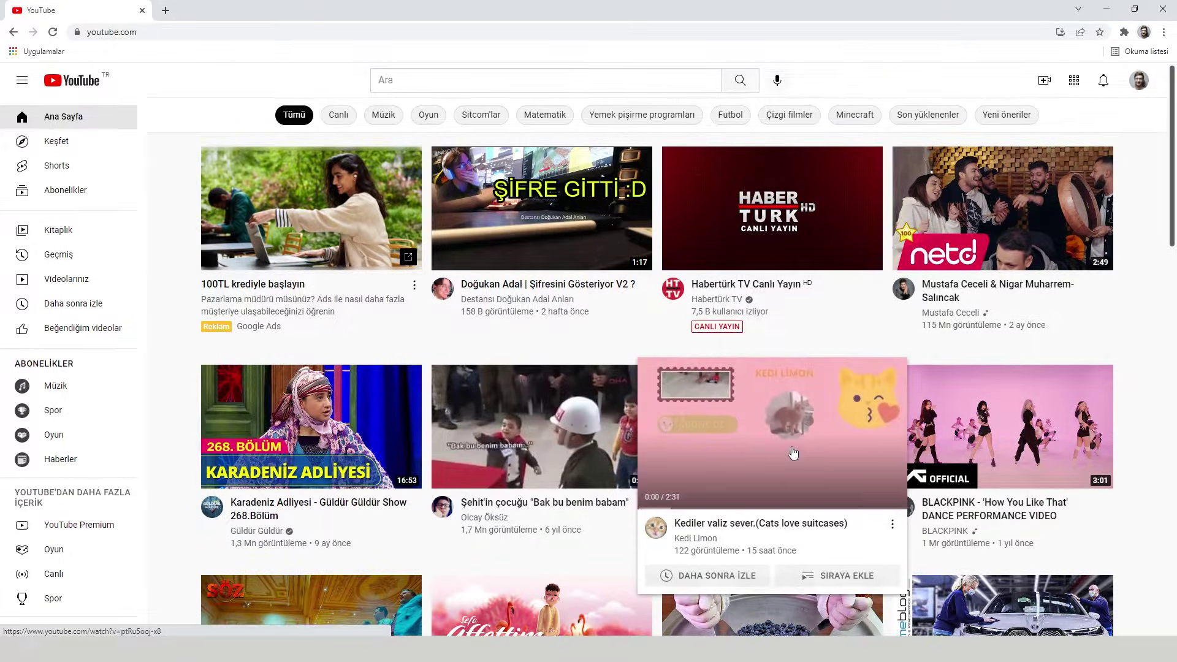
{"action": "left_click", "coordinate": [1139, 86]}
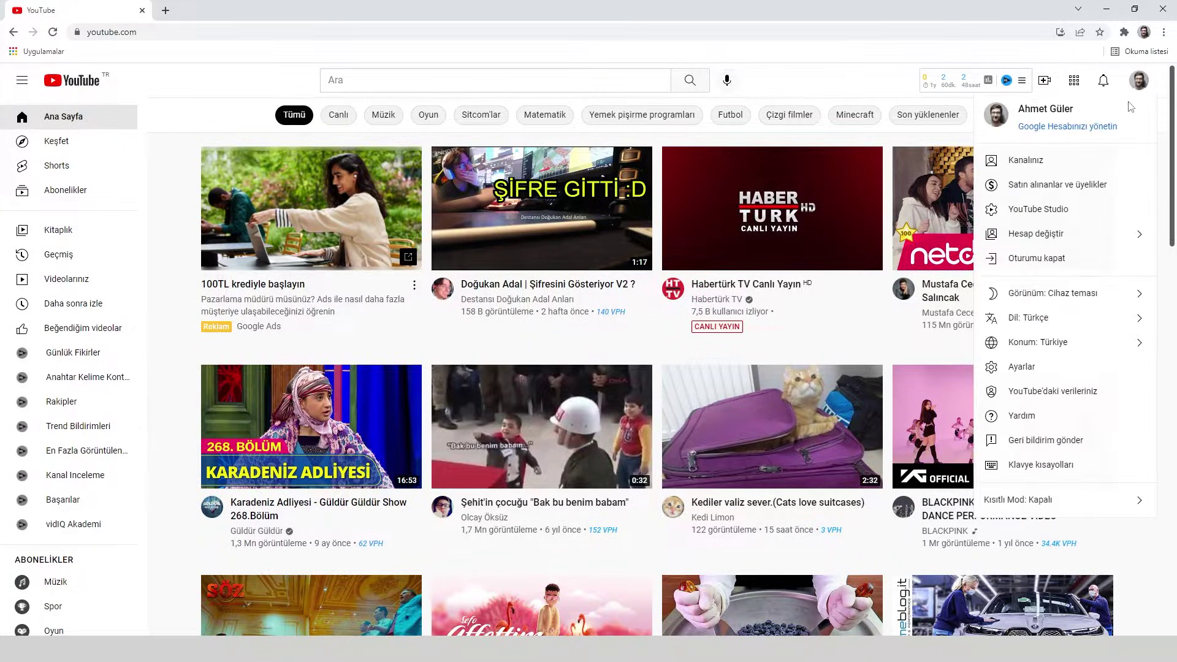
{"action": "left_click", "coordinate": [1055, 171]}
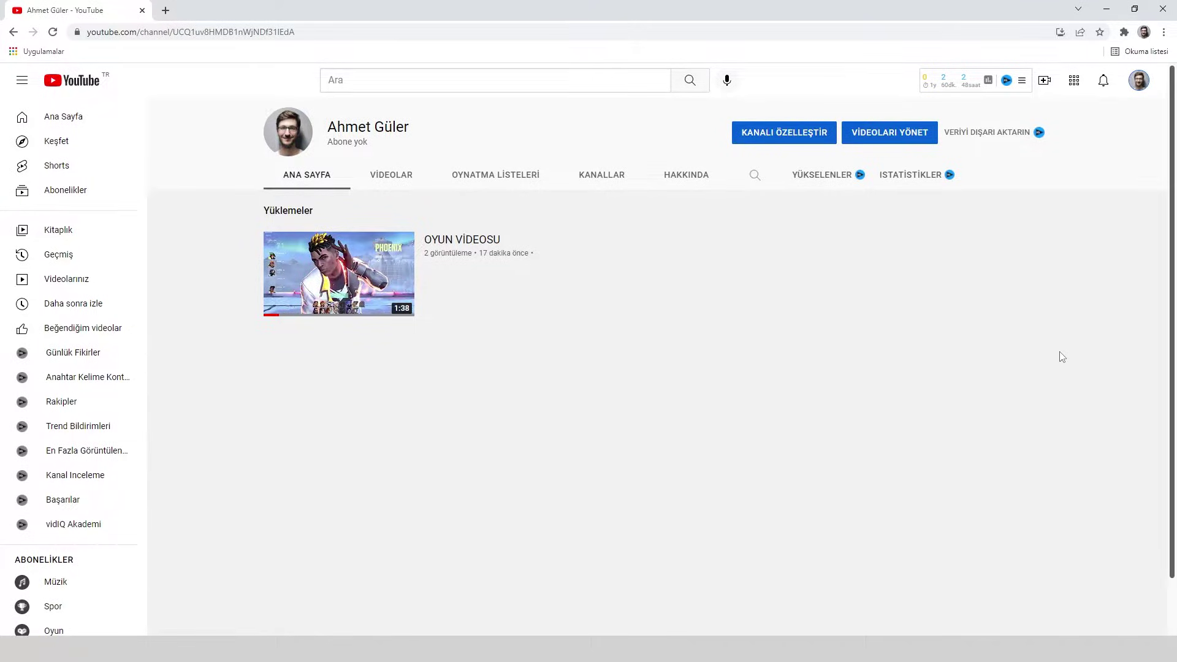
- From YouTube Studio's Kanal > Gelişmiş ayarlar, open the 'YouTube hesabını yönet' account page
{"action": "left_click", "coordinate": [1138, 86]}
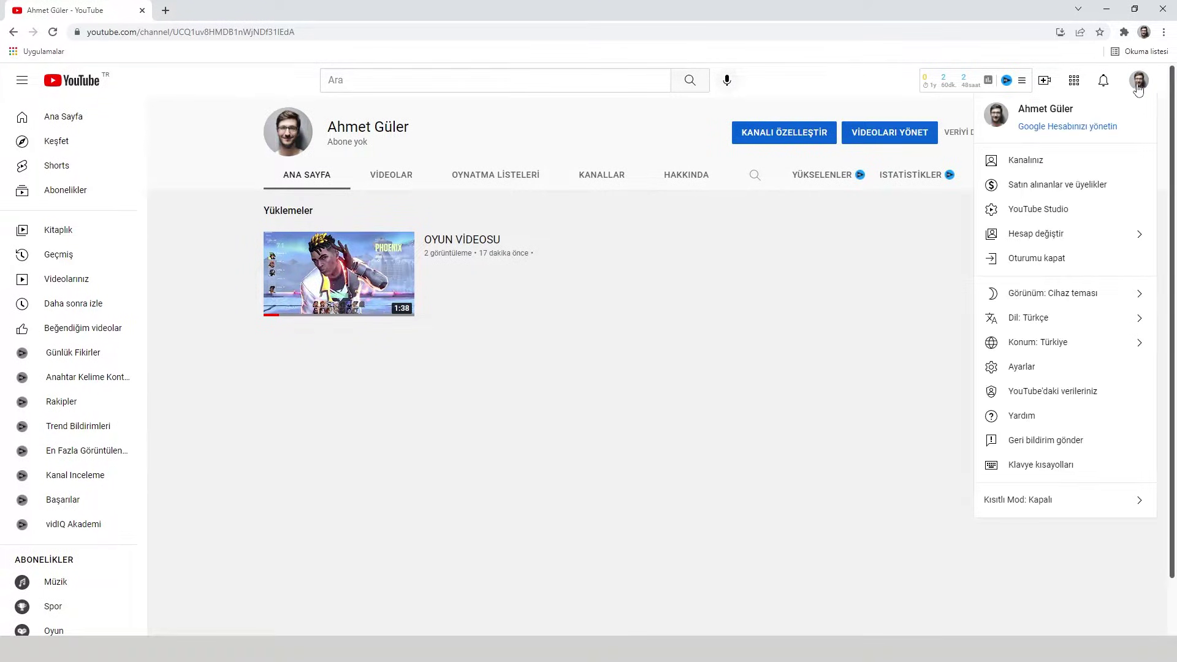
{"action": "left_click", "coordinate": [1044, 208]}
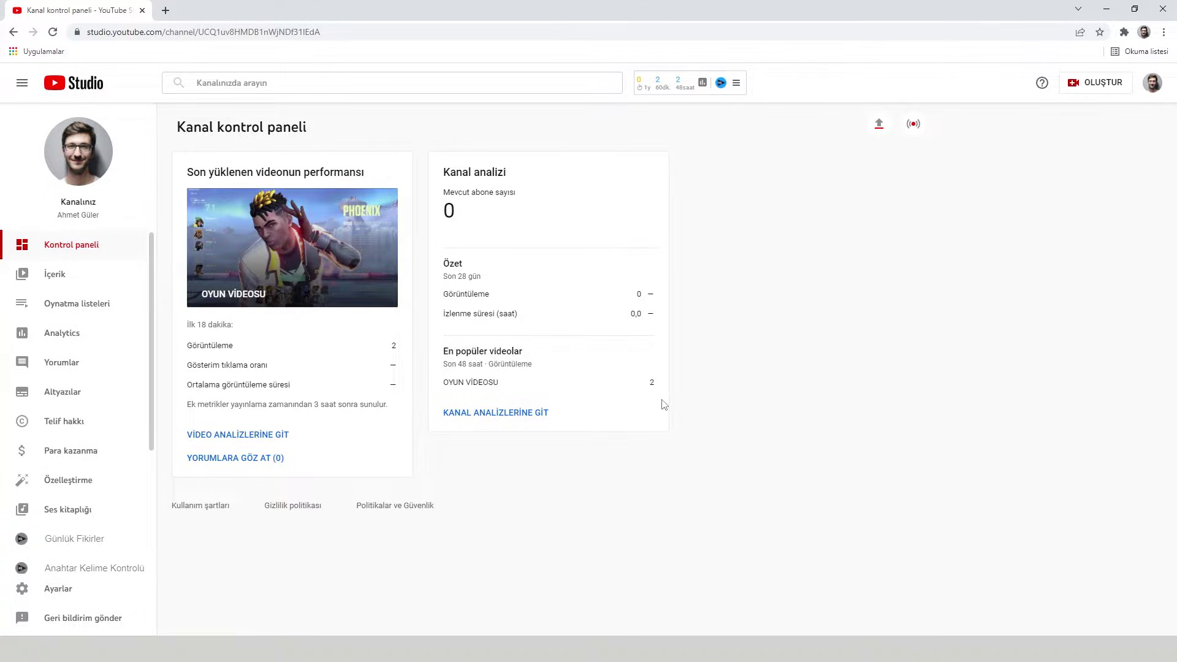
{"action": "left_click", "coordinate": [65, 594]}
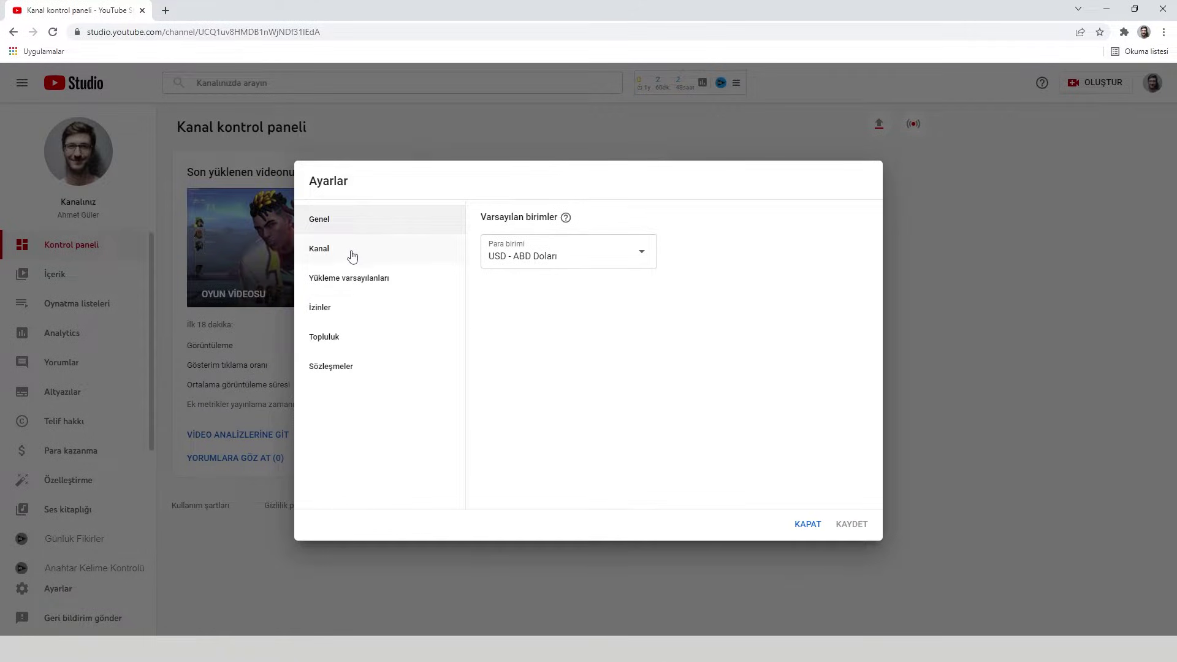
{"action": "left_click", "coordinate": [346, 254]}
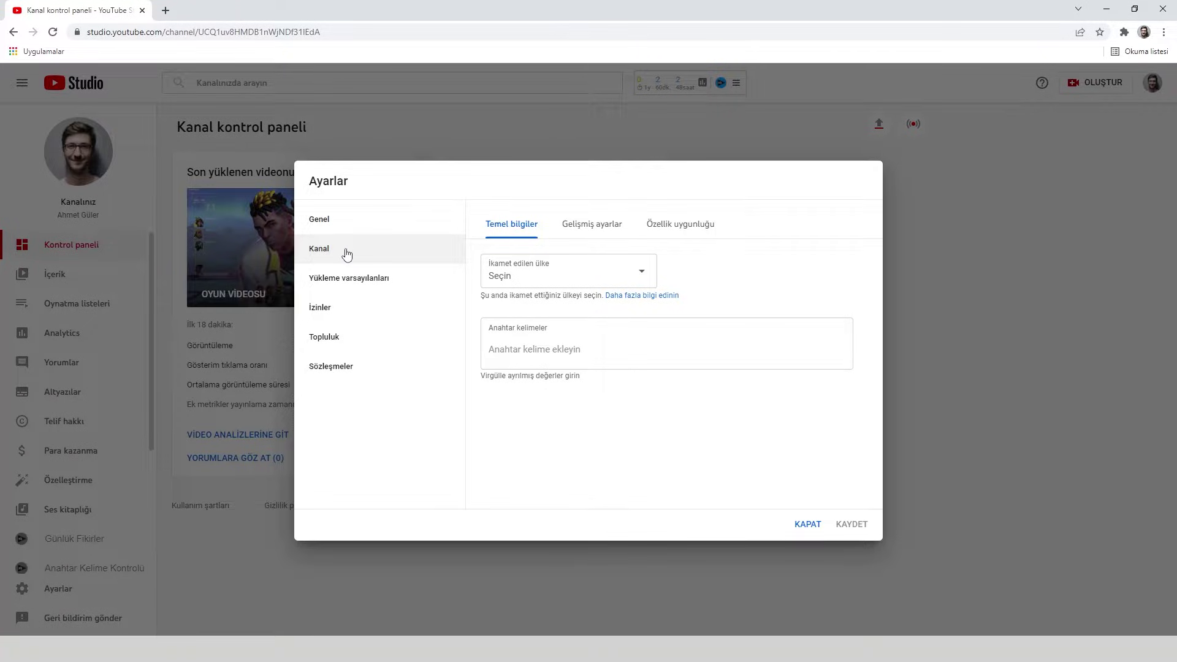
{"action": "left_click", "coordinate": [599, 233]}
{"action": "scroll", "coordinate": [649, 402], "scroll_direction": "down", "scroll_amount": 7}
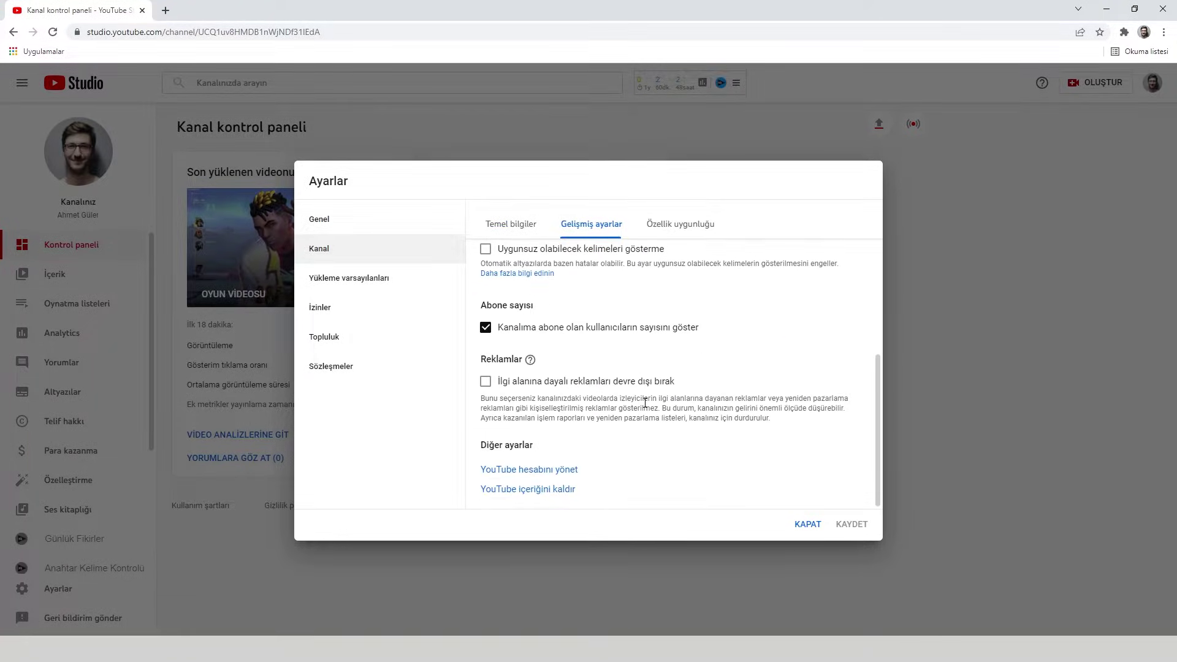
{"action": "left_click", "coordinate": [536, 472]}
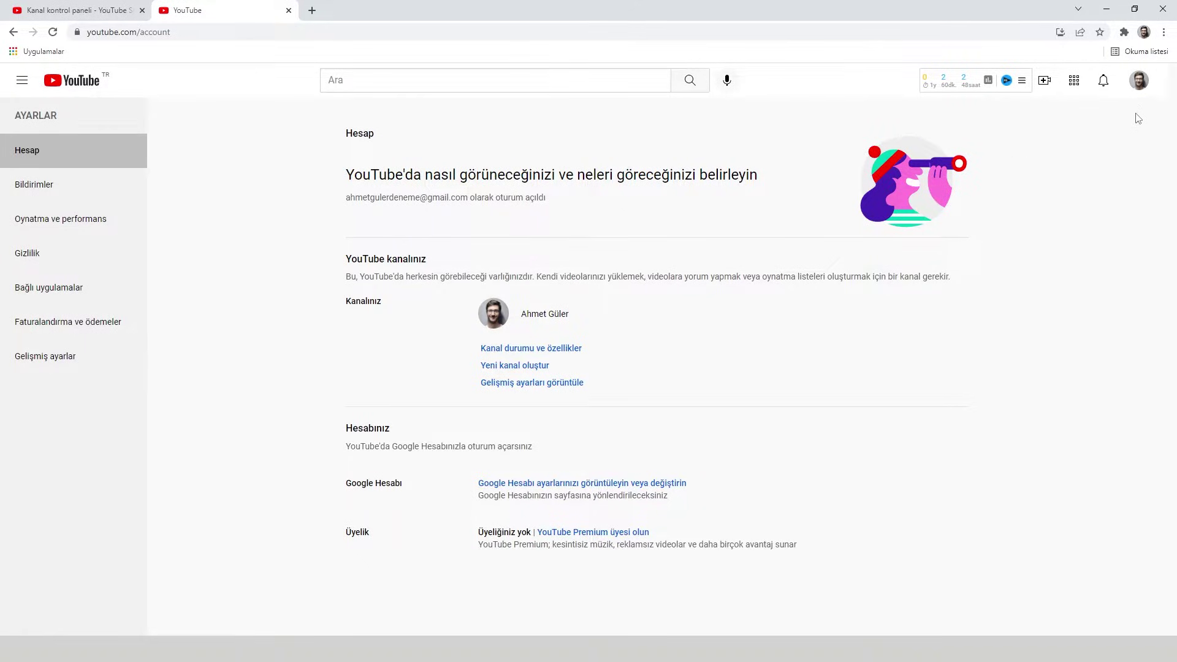
{"action": "left_click", "coordinate": [1141, 90]}
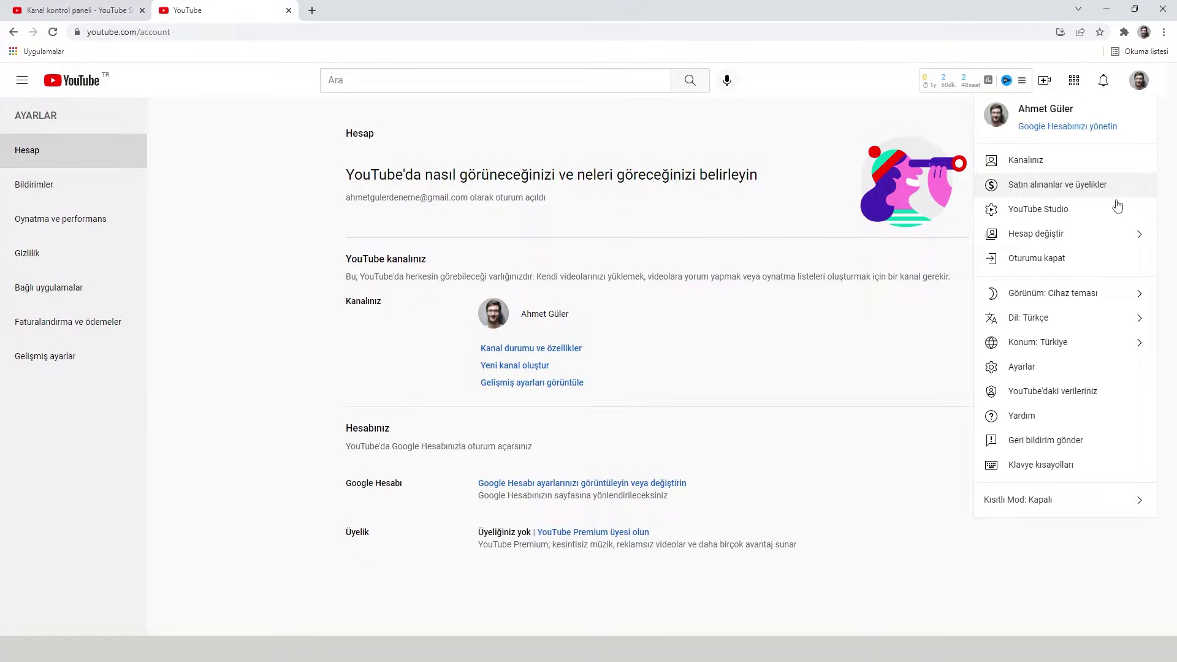
{"action": "left_click", "coordinate": [1103, 237]}
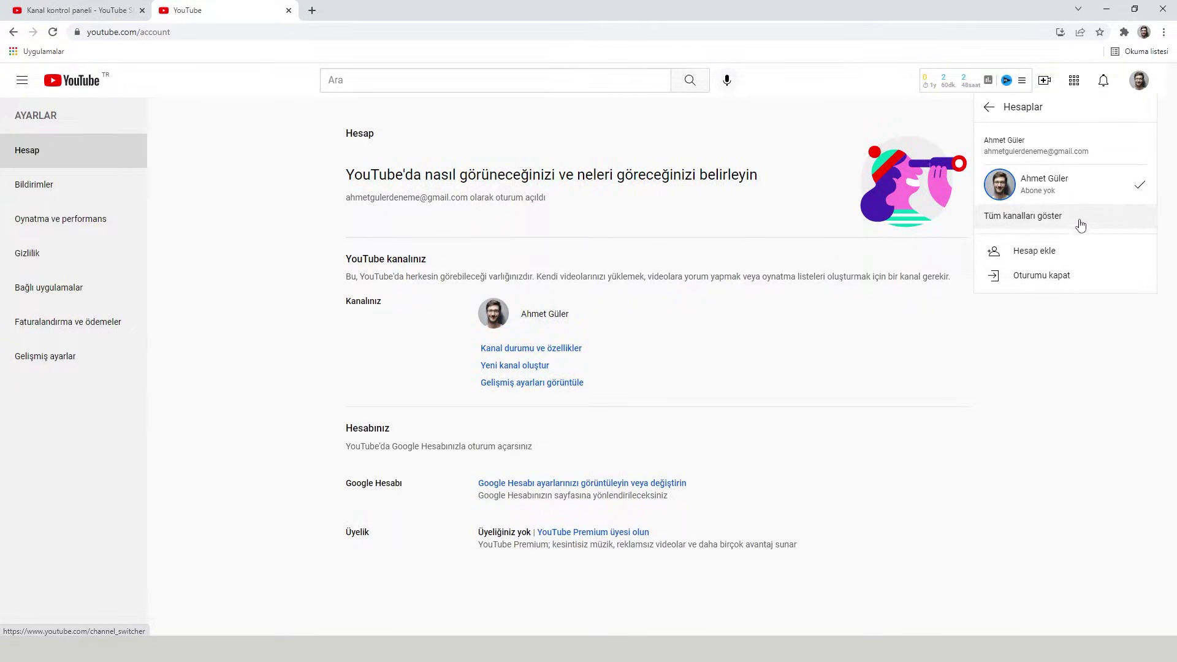
{"action": "left_click", "coordinate": [722, 365]}
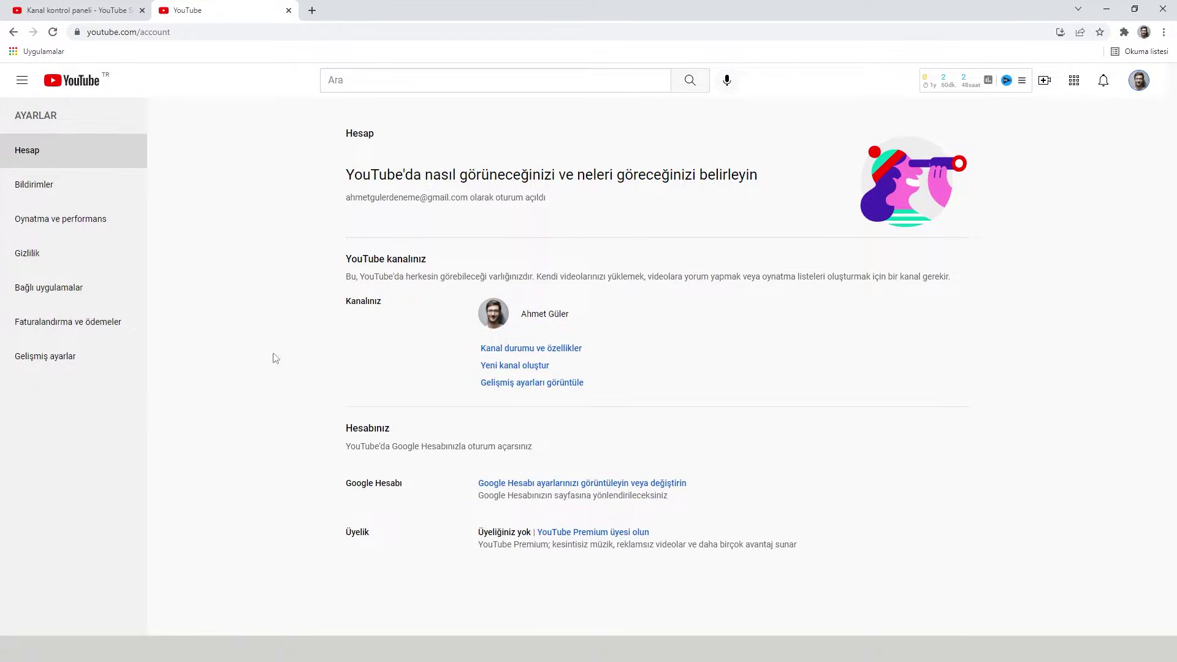
{"action": "left_click", "coordinate": [70, 364]}
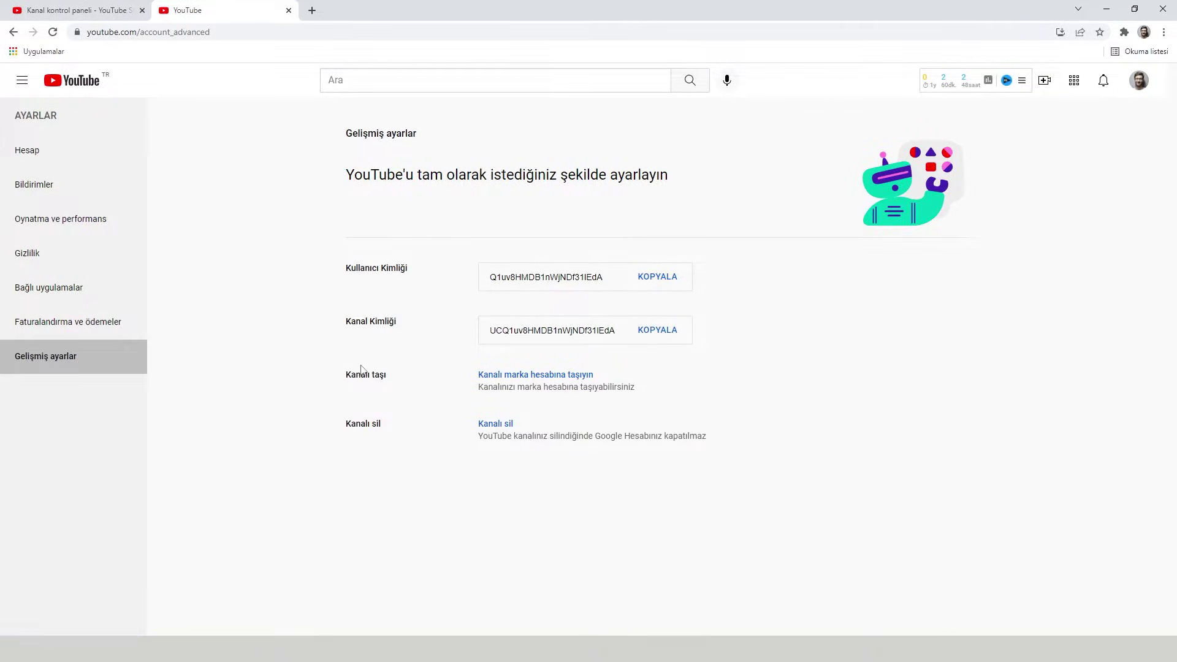
{"action": "left_click_drag", "start_coordinate": [345, 376], "coordinate": [388, 379]}
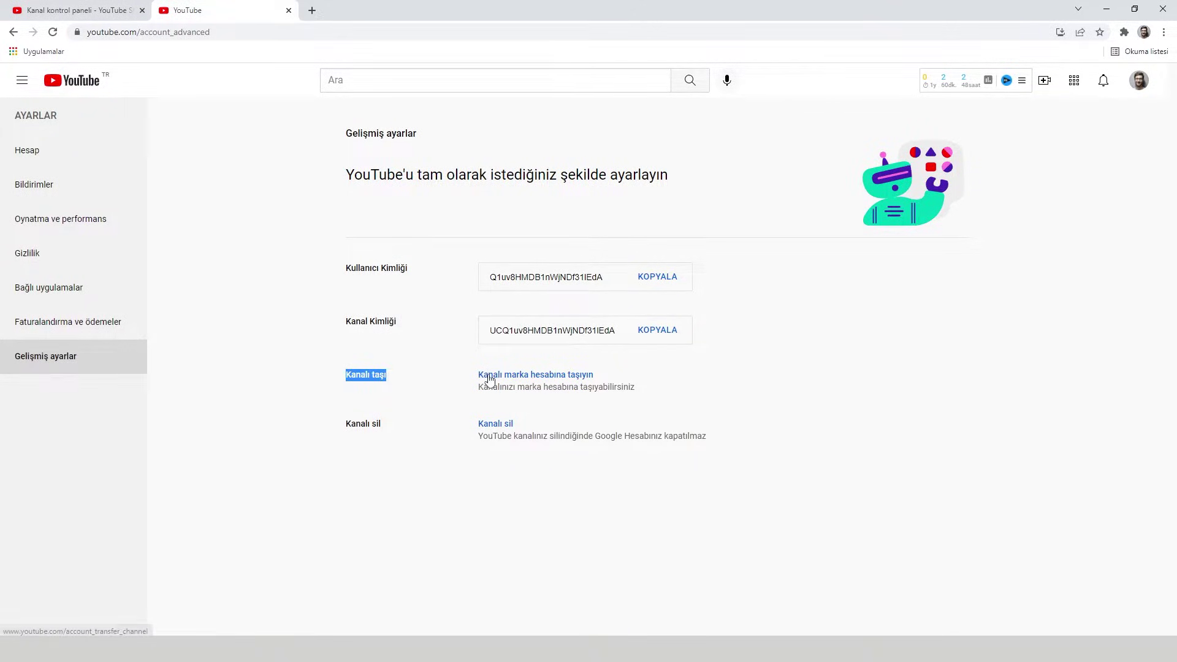
{"action": "left_click", "coordinate": [550, 381]}
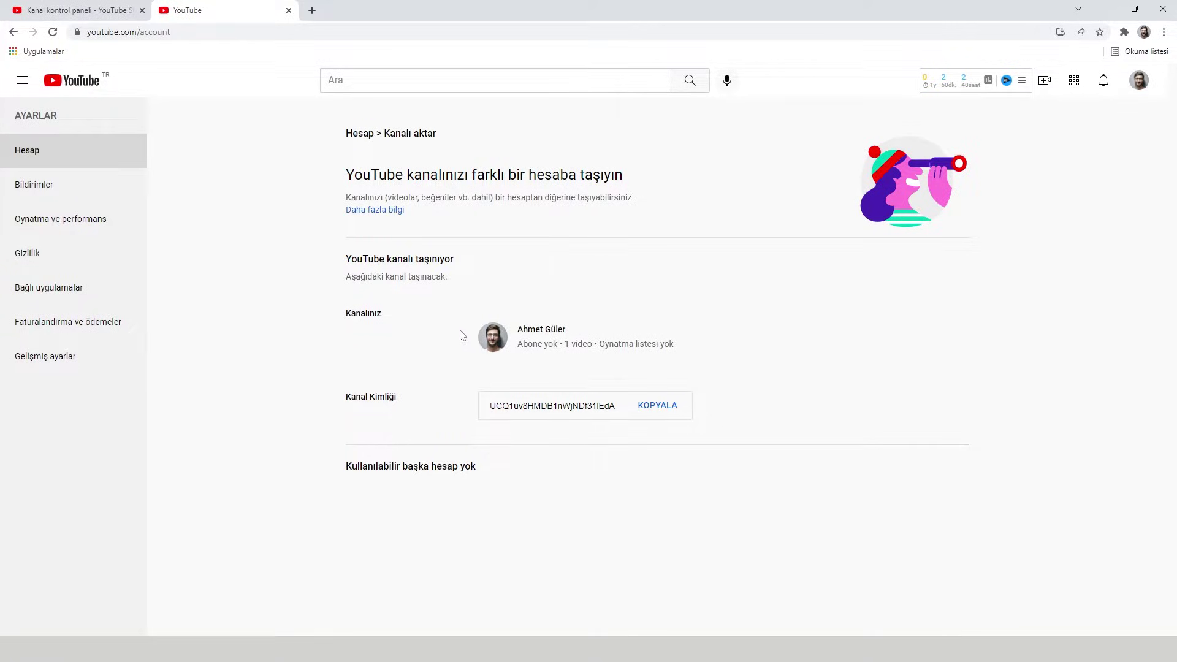
{"action": "left_click_drag", "start_coordinate": [462, 333], "coordinate": [587, 343]}
{"action": "left_click", "coordinate": [479, 465]}
{"action": "left_click_drag", "start_coordinate": [347, 467], "coordinate": [484, 475]}
{"action": "left_click", "coordinate": [515, 463]}
{"action": "left_click", "coordinate": [59, 158]}
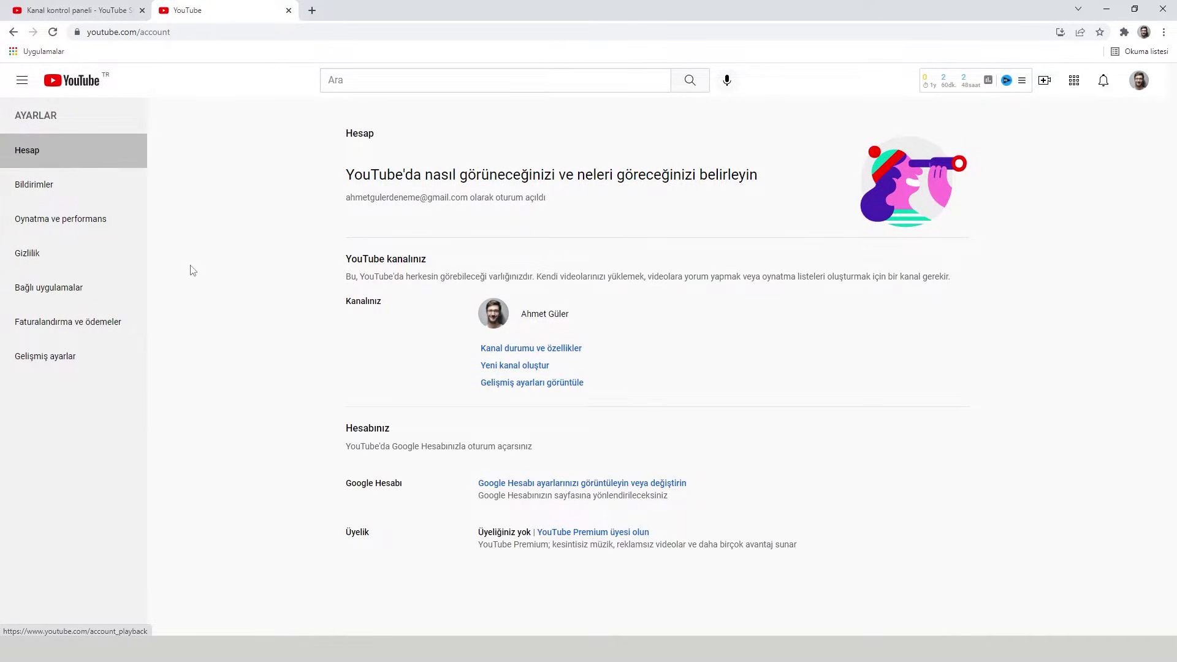
- Create a new channel named with the user's full name, acknowledging a new Google account is created
{"action": "left_click", "coordinate": [514, 372]}
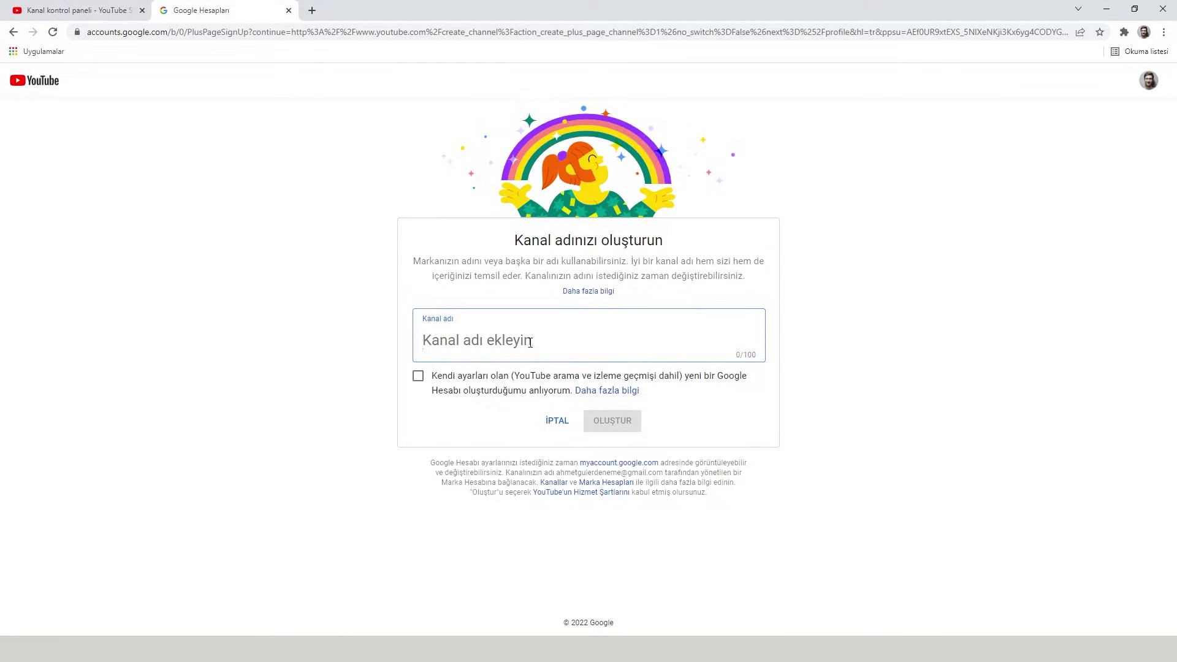
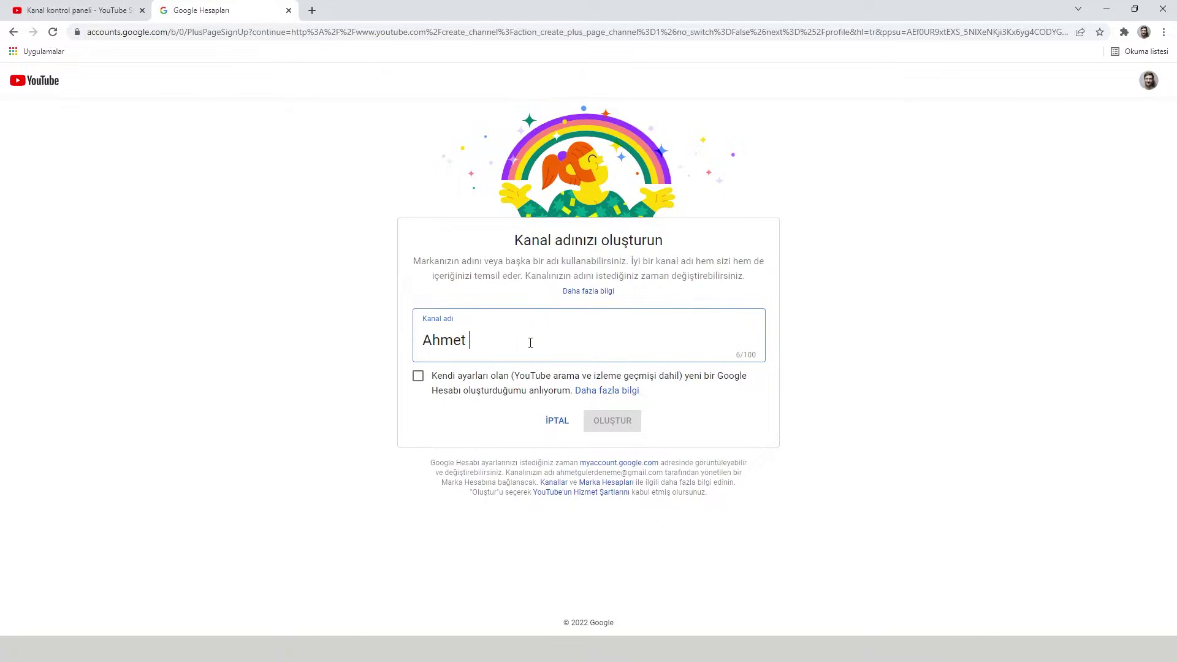
{"action": "left_click", "coordinate": [418, 375]}
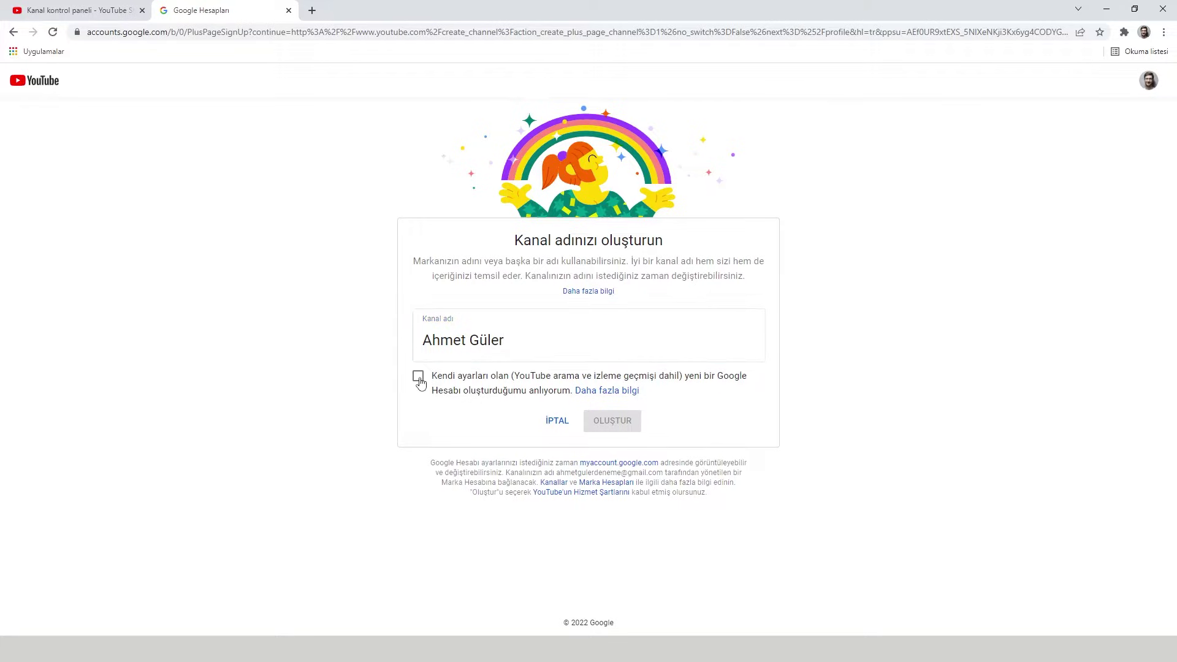
{"action": "left_click", "coordinate": [616, 427]}
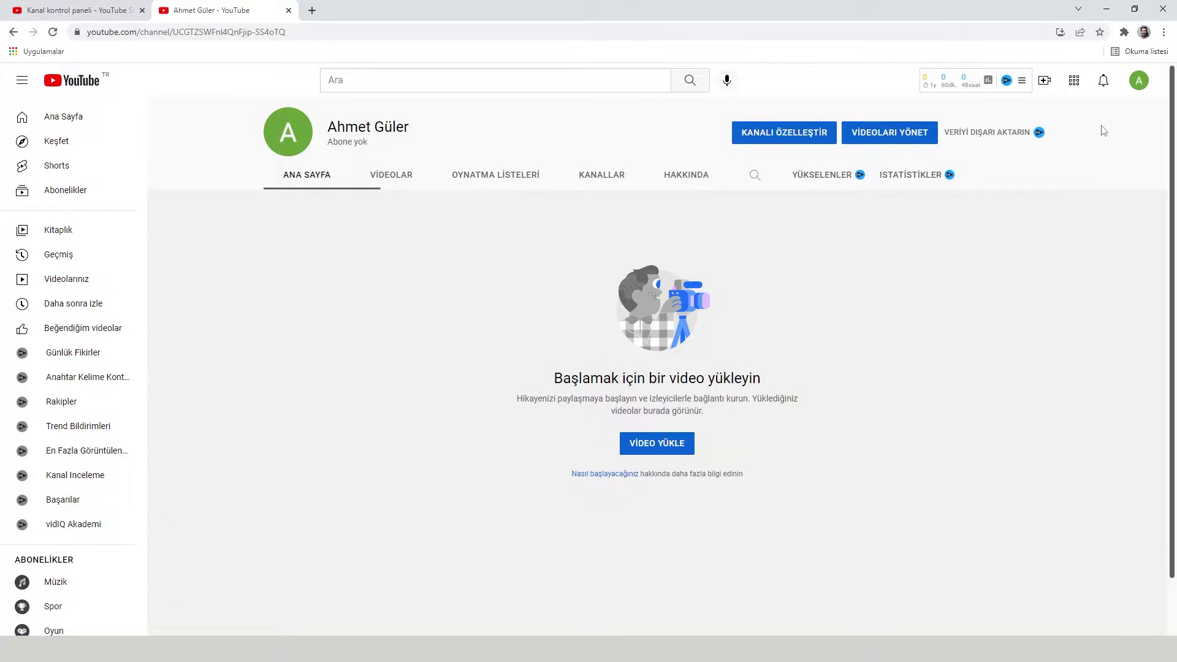
- Switch back to the original channel that has the uploaded video
{"action": "left_click", "coordinate": [1139, 83]}
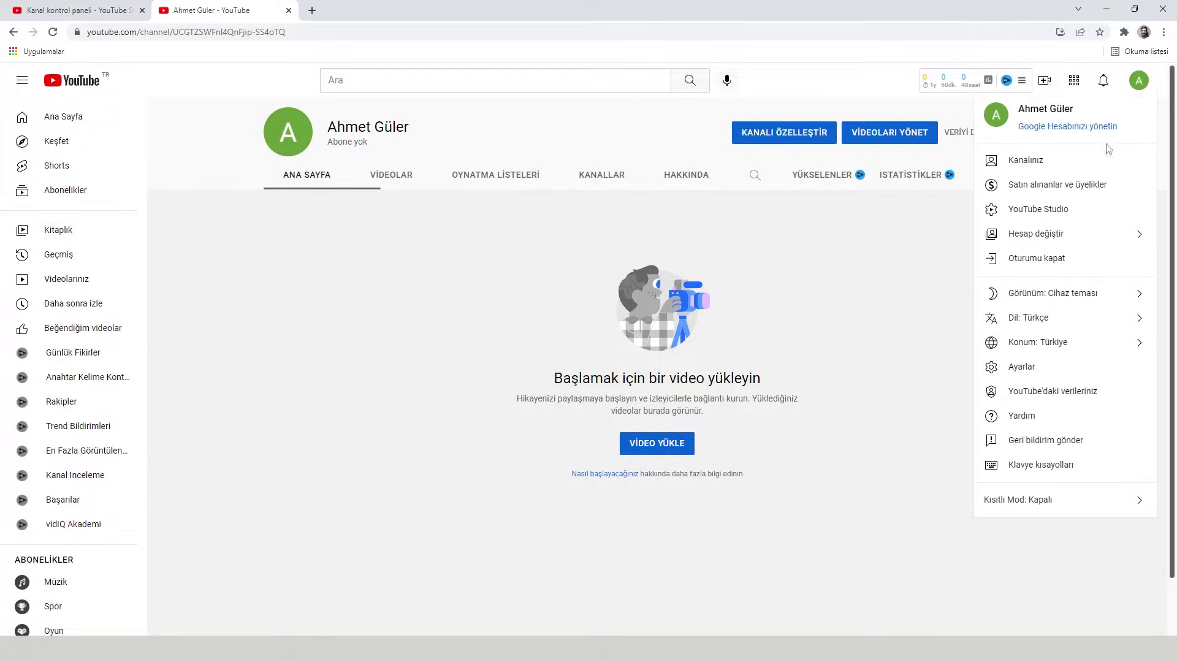
{"action": "left_click", "coordinate": [1067, 238]}
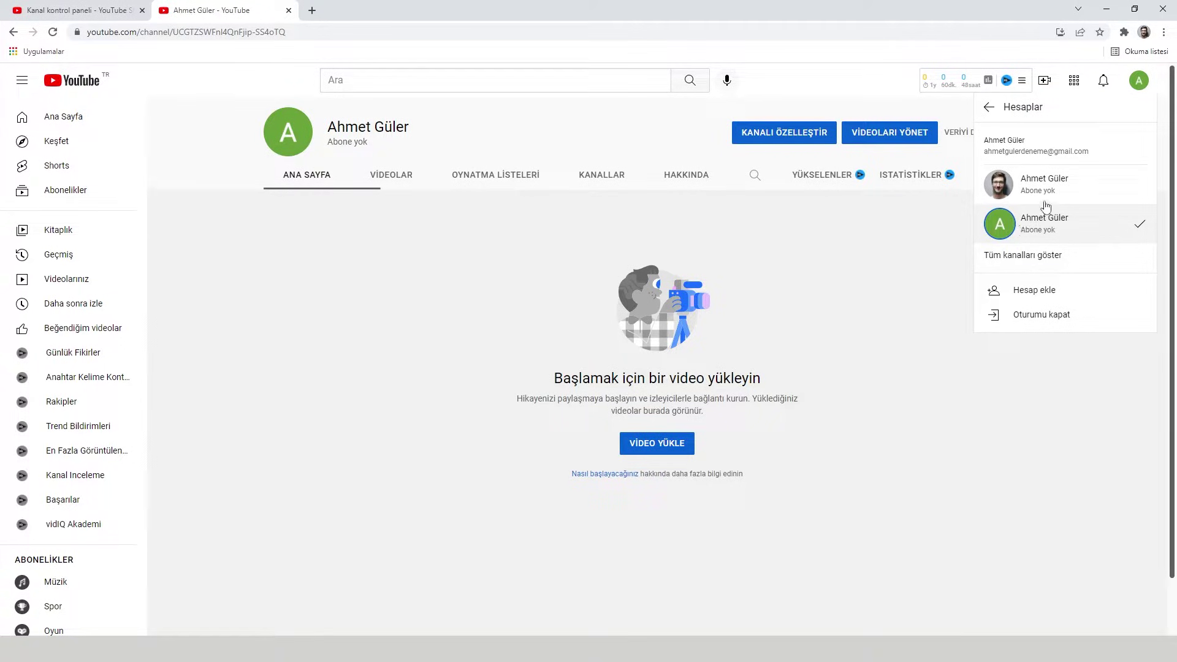
{"action": "left_click", "coordinate": [1057, 191]}
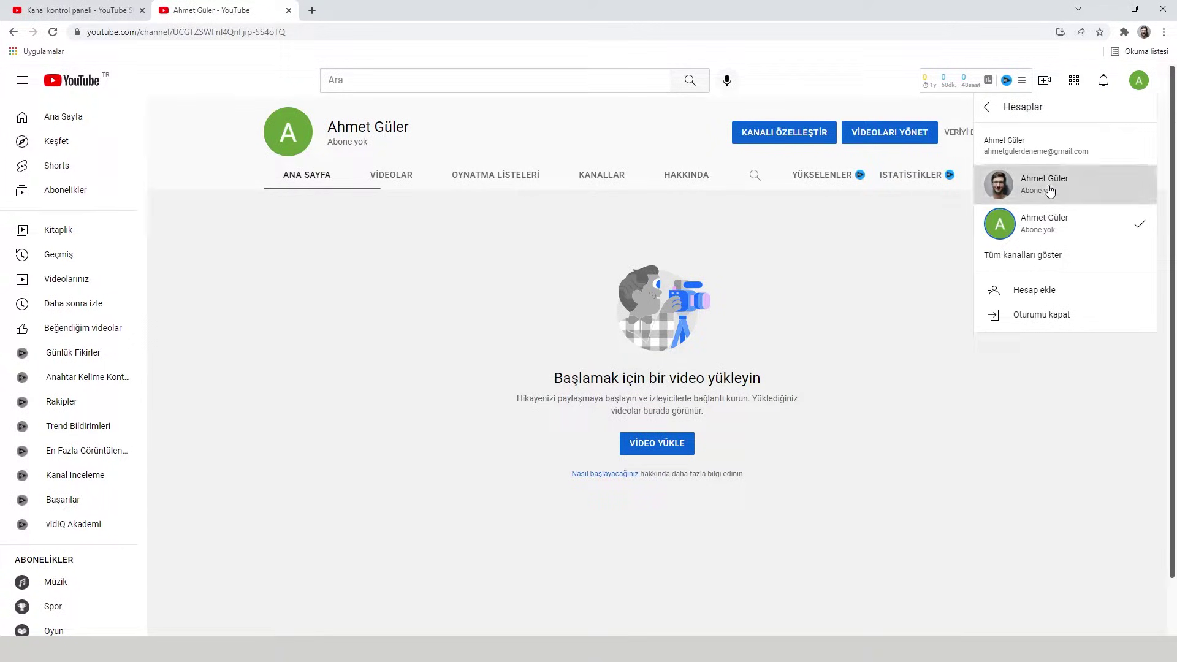
- Reopen the Hesap account page from YouTube Studio's Kanal > Gelişmiş ayarlar settings
{"action": "left_click", "coordinate": [1051, 214]}
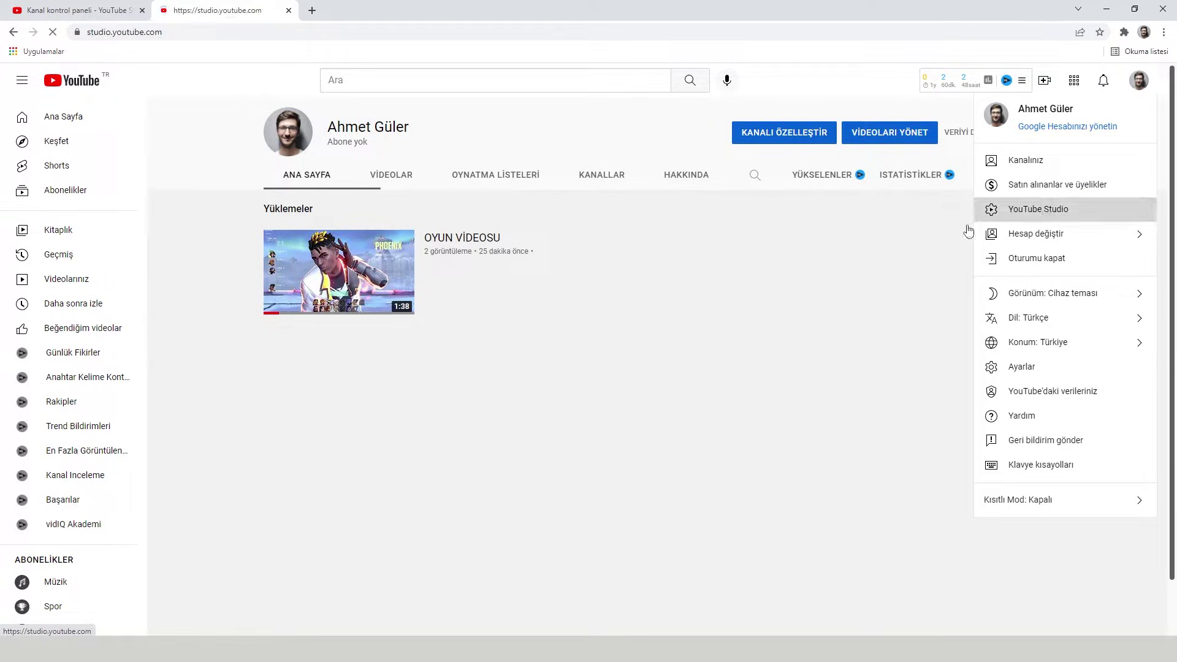
{"action": "left_click", "coordinate": [58, 590]}
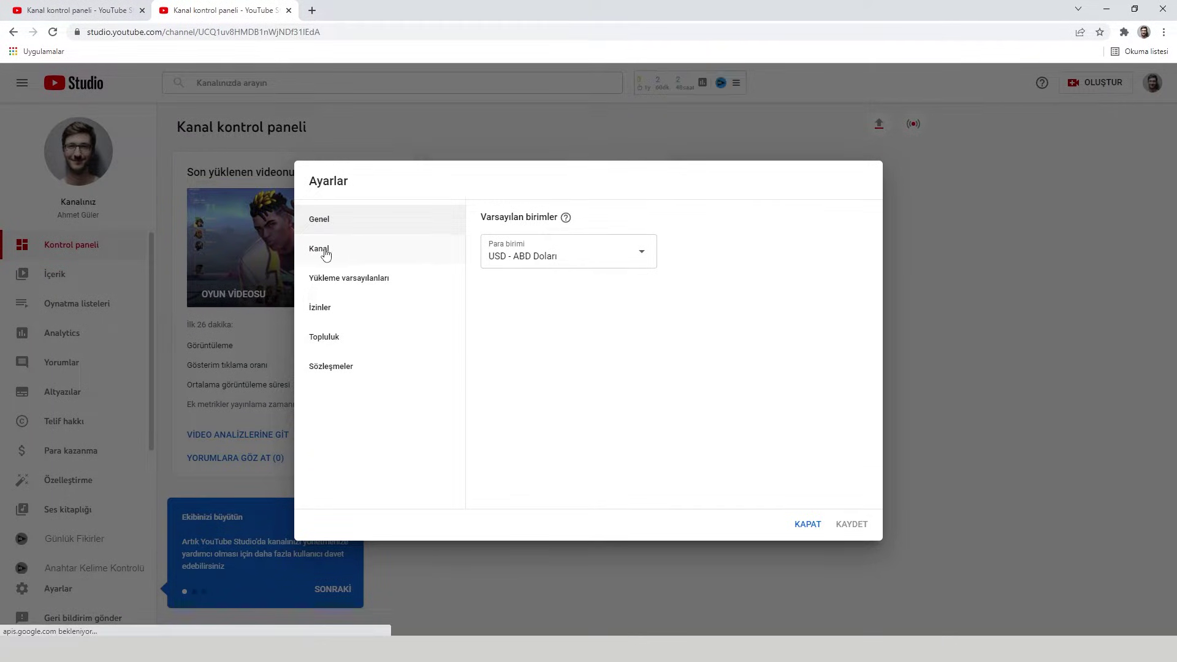
{"action": "left_click", "coordinate": [322, 250]}
{"action": "left_click", "coordinate": [594, 225]}
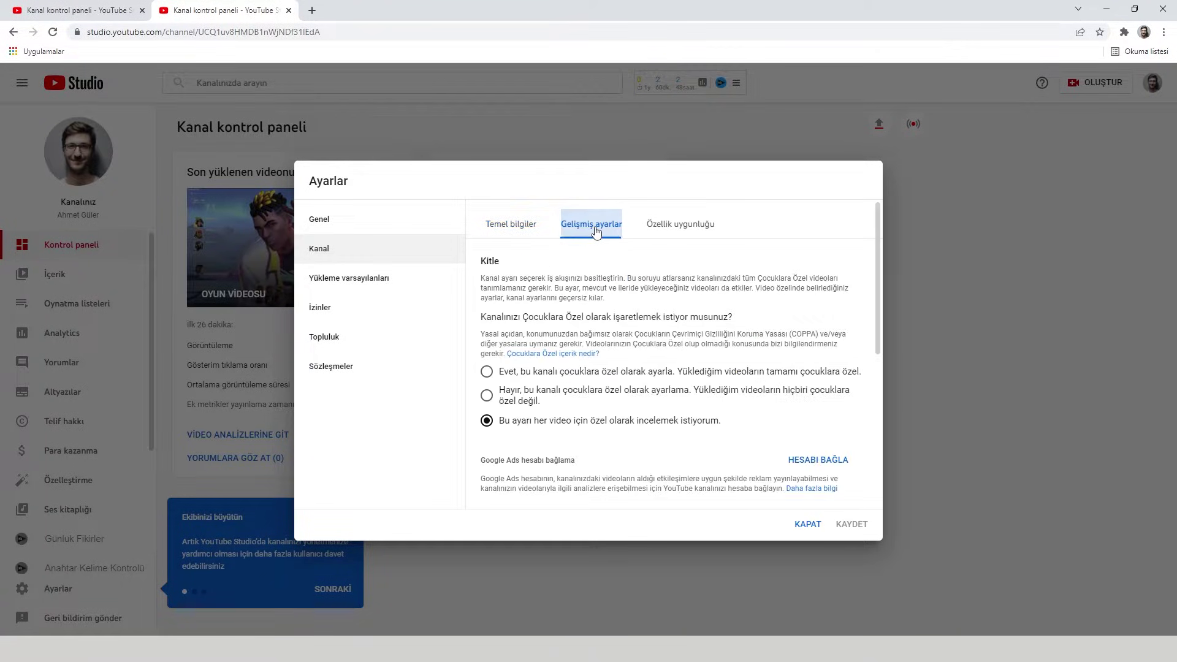
{"action": "scroll", "coordinate": [614, 410], "scroll_direction": "down", "scroll_amount": 5}
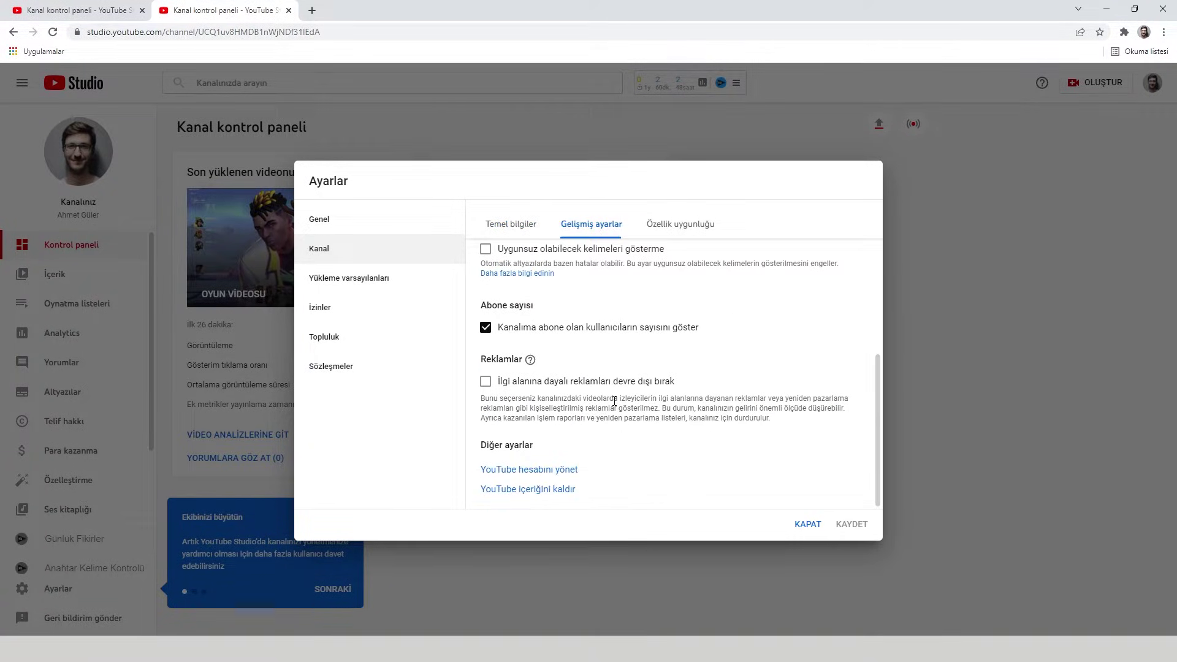
{"action": "left_click", "coordinate": [532, 470]}
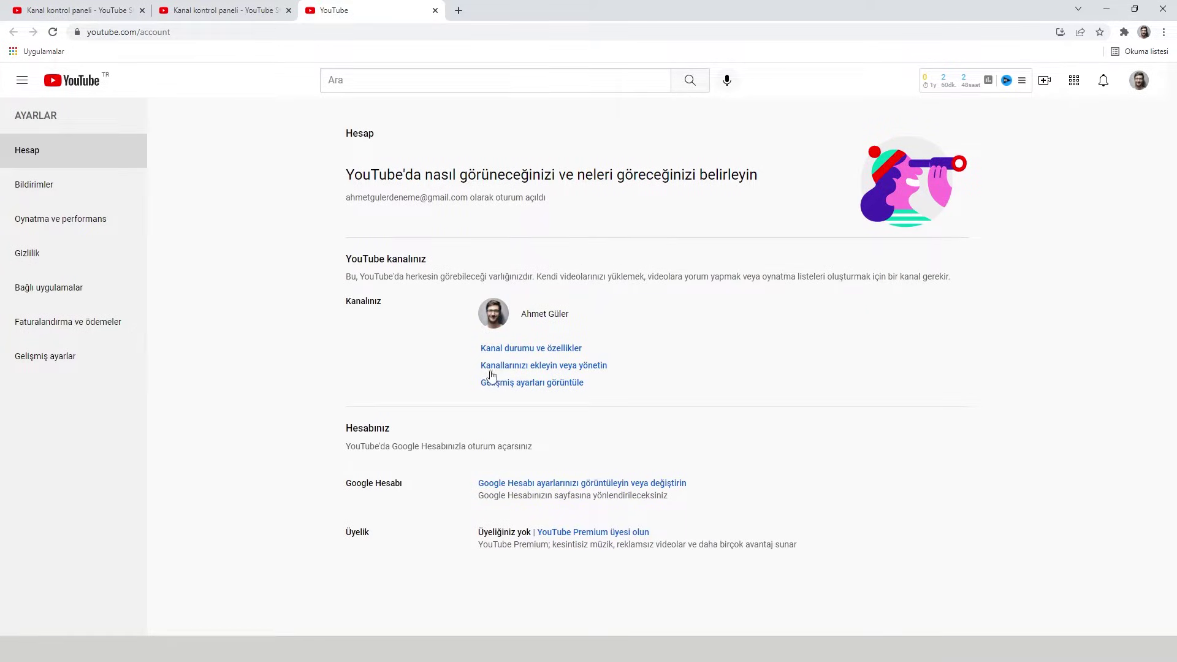
- Start 'Kanalı marka hesabına taşıyın' from the advanced account settings and pick the brand account as destination
{"action": "left_click", "coordinate": [558, 370]}
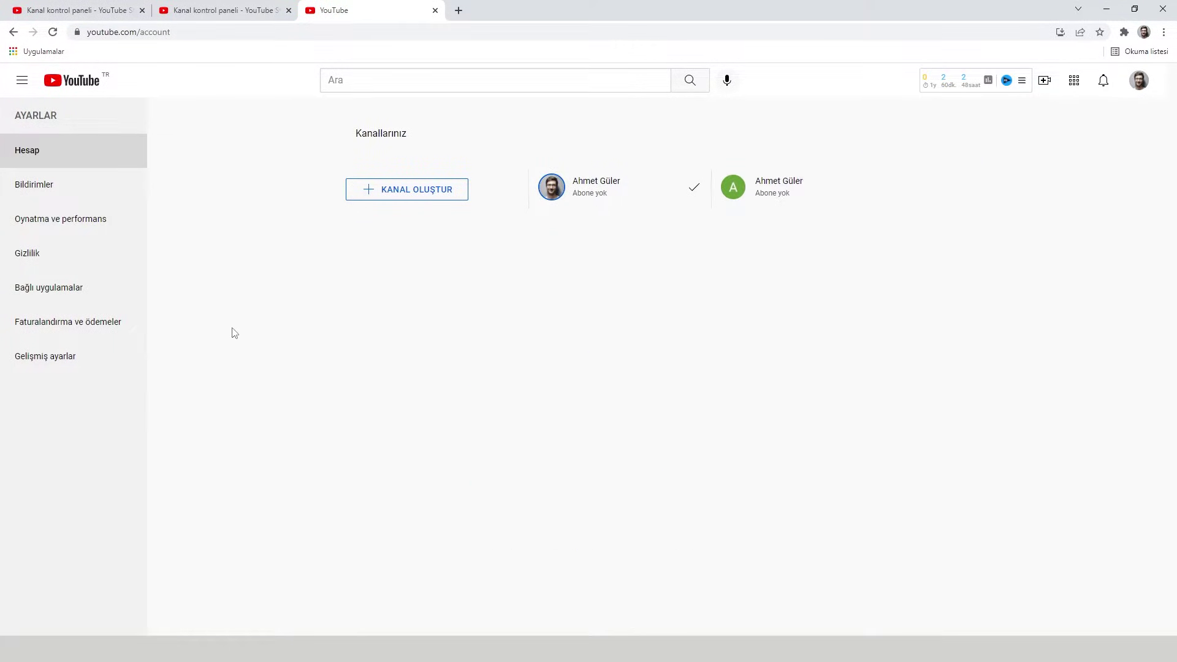
{"action": "left_click", "coordinate": [105, 353]}
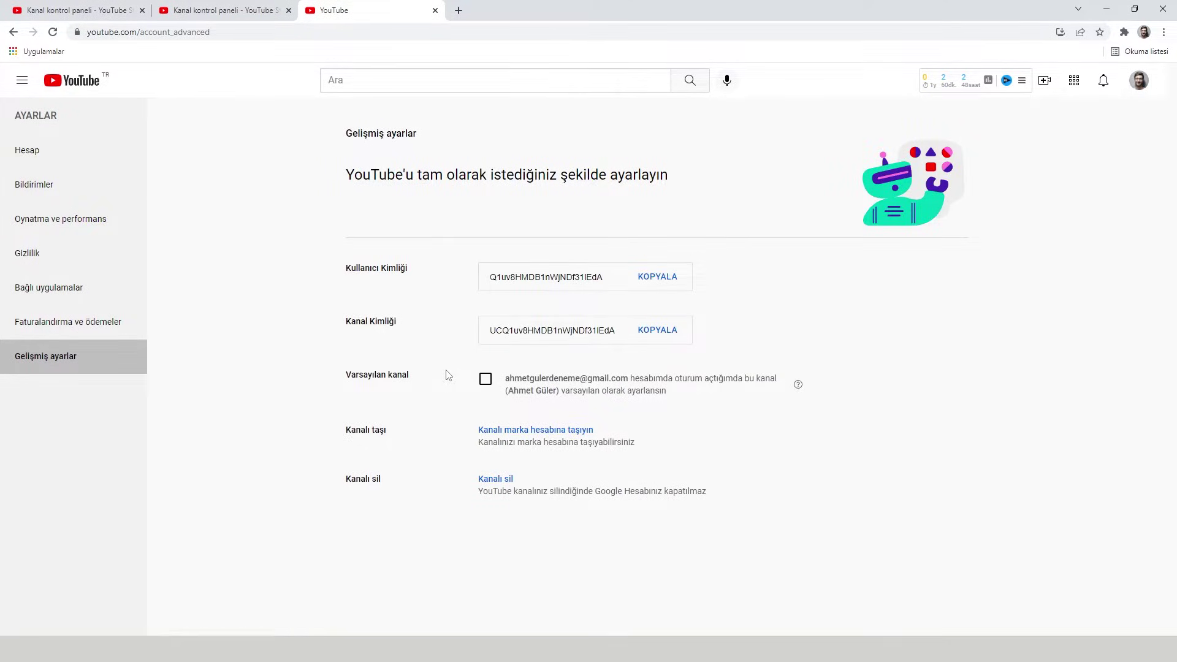
{"action": "left_click_drag", "start_coordinate": [343, 433], "coordinate": [386, 431]}
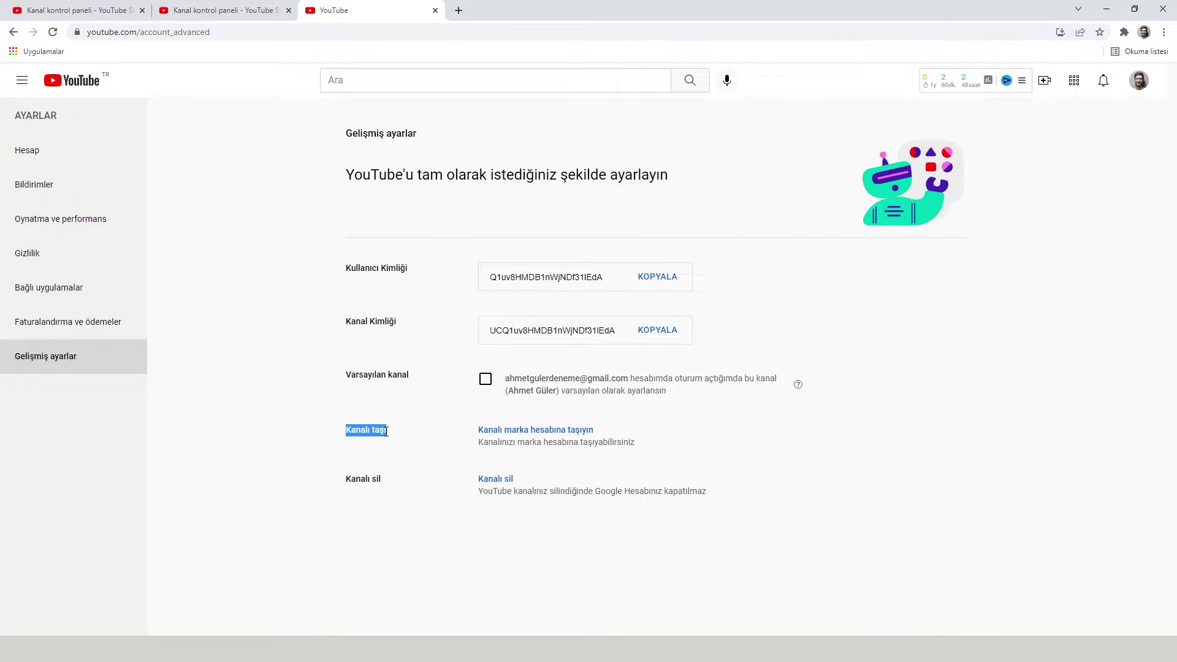
{"action": "left_click", "coordinate": [550, 436]}
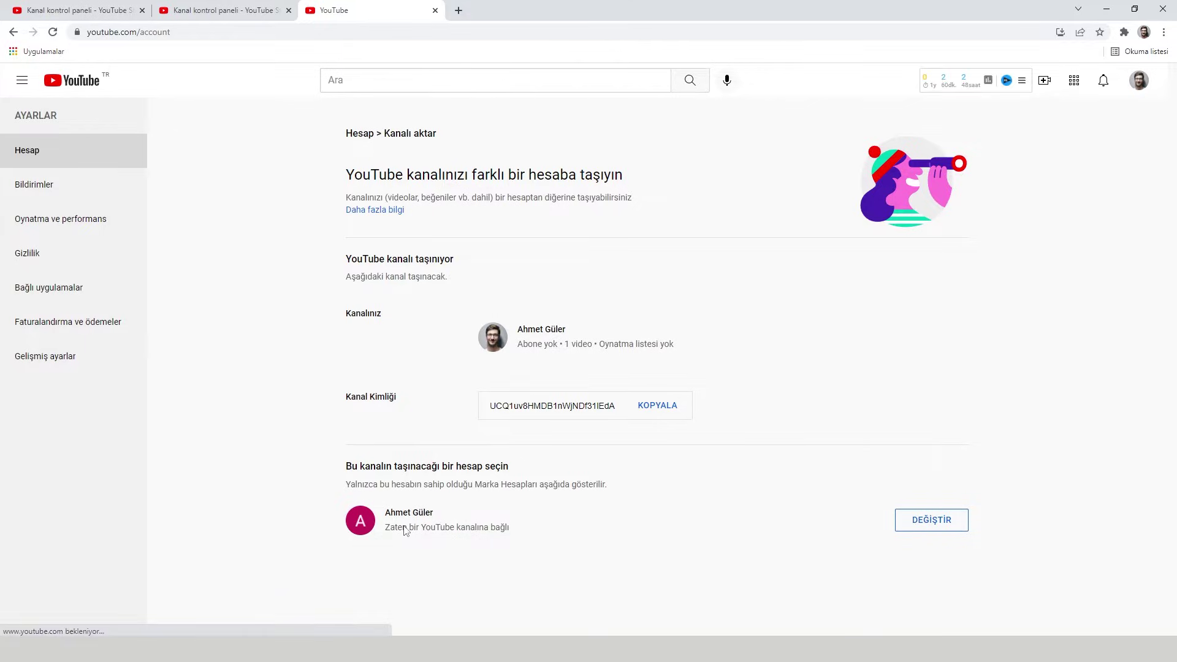
{"action": "left_click_drag", "start_coordinate": [390, 511], "coordinate": [451, 513]}
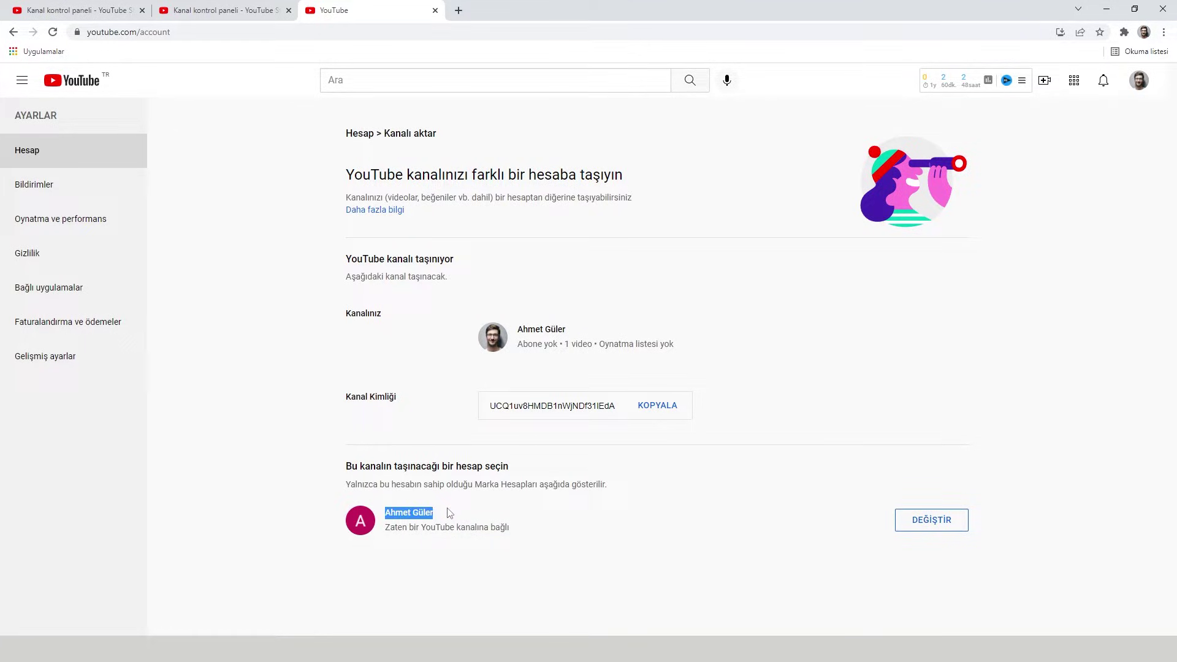
{"action": "left_click", "coordinate": [496, 559]}
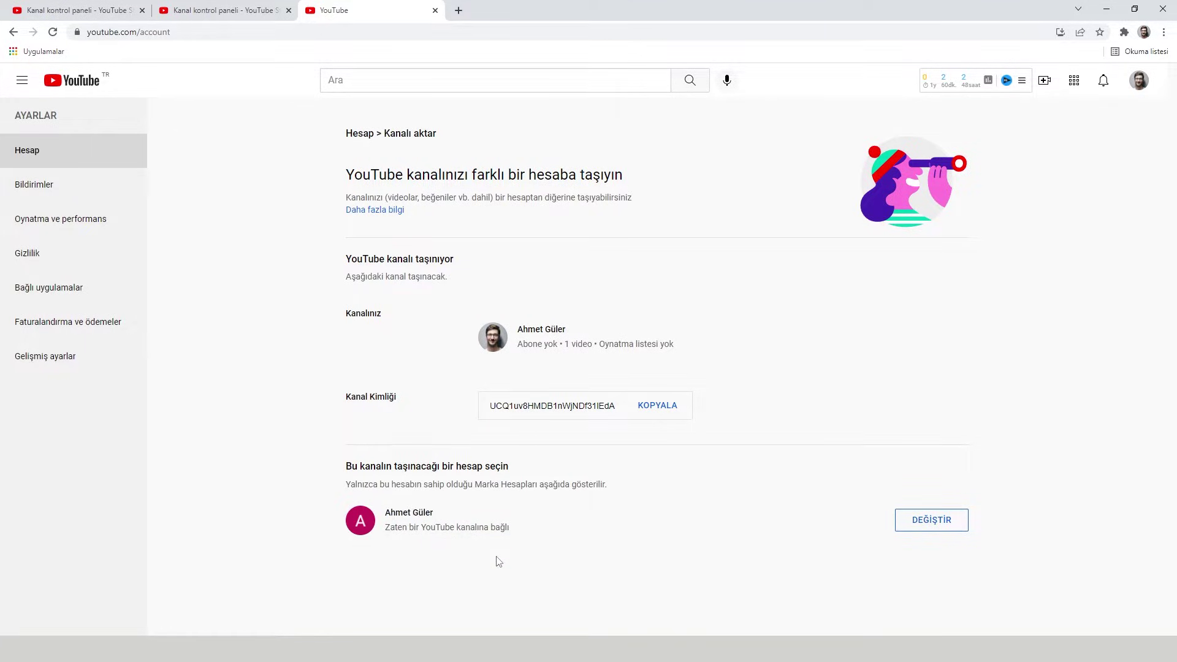
{"action": "left_click", "coordinate": [929, 527]}
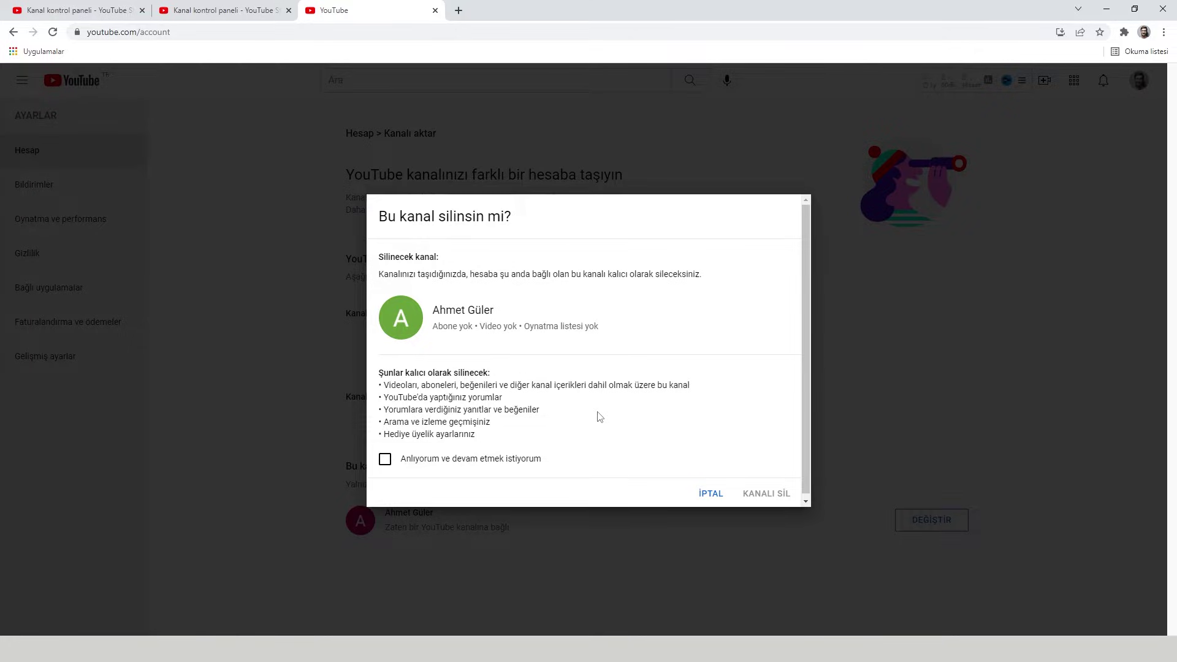
- Acknowledge and delete the destination's empty channel, then confirm KANALI TAŞI to move the channel
{"action": "left_click", "coordinate": [386, 459]}
{"action": "left_click", "coordinate": [767, 495]}
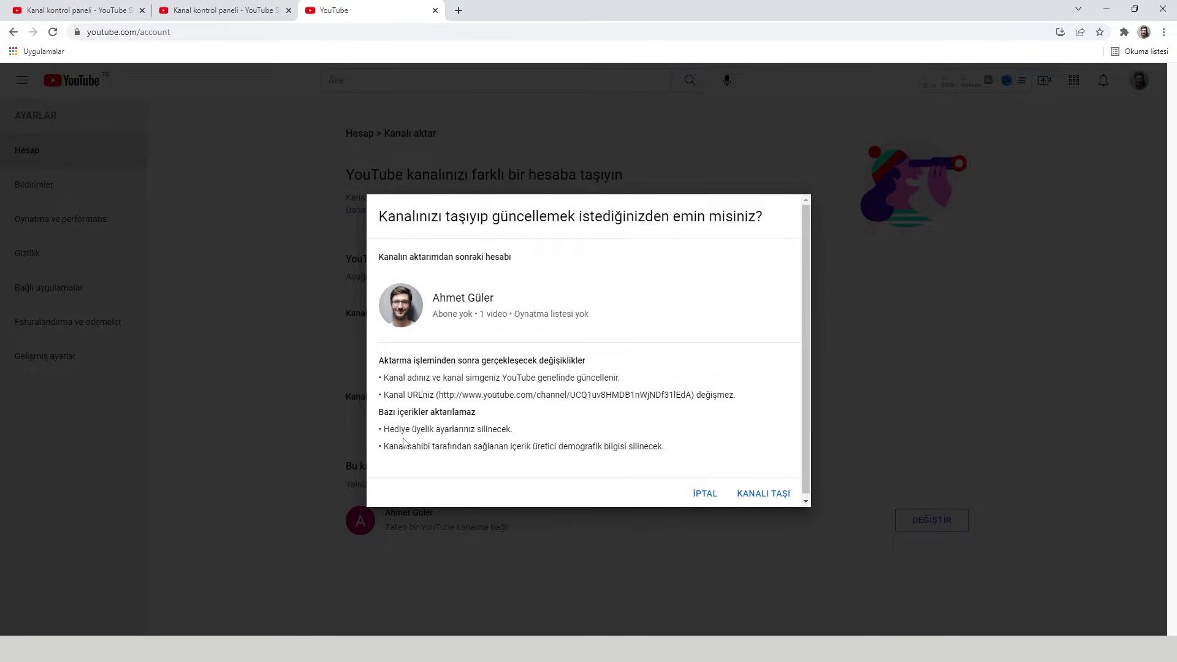
{"action": "left_click_drag", "start_coordinate": [409, 434], "coordinate": [558, 449]}
{"action": "left_click", "coordinate": [638, 432]}
{"action": "left_click", "coordinate": [766, 497]}
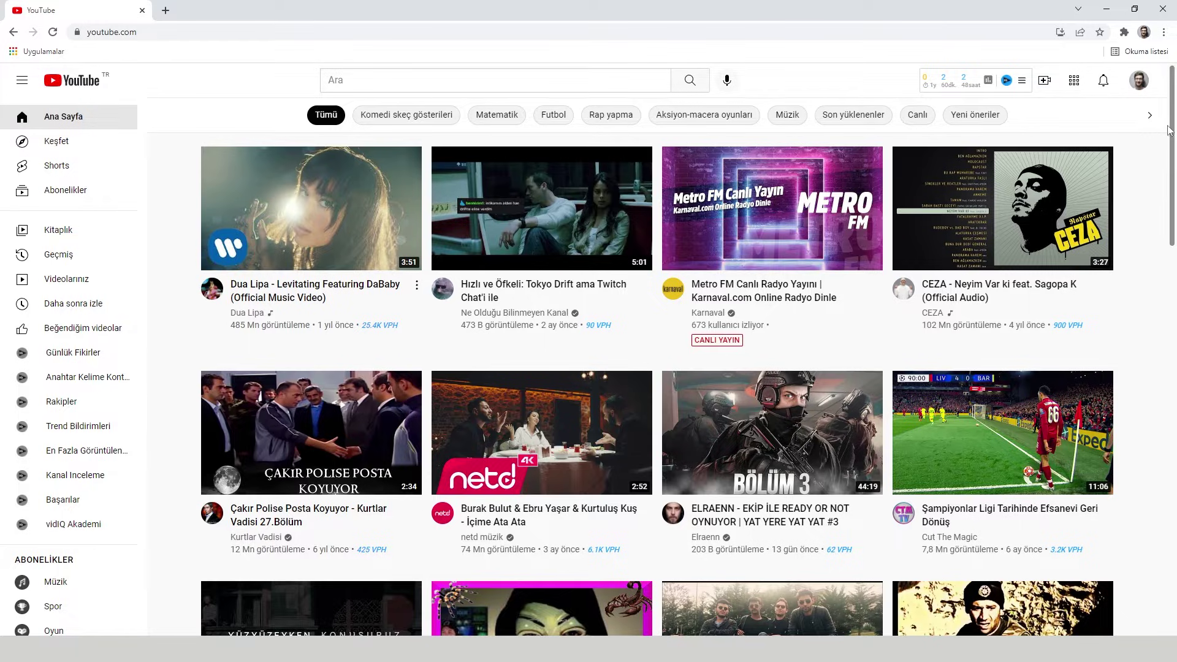
- Switch to the second account and open its channel page, which still lists OYUN VİDEOSU
{"action": "left_click", "coordinate": [1138, 84]}
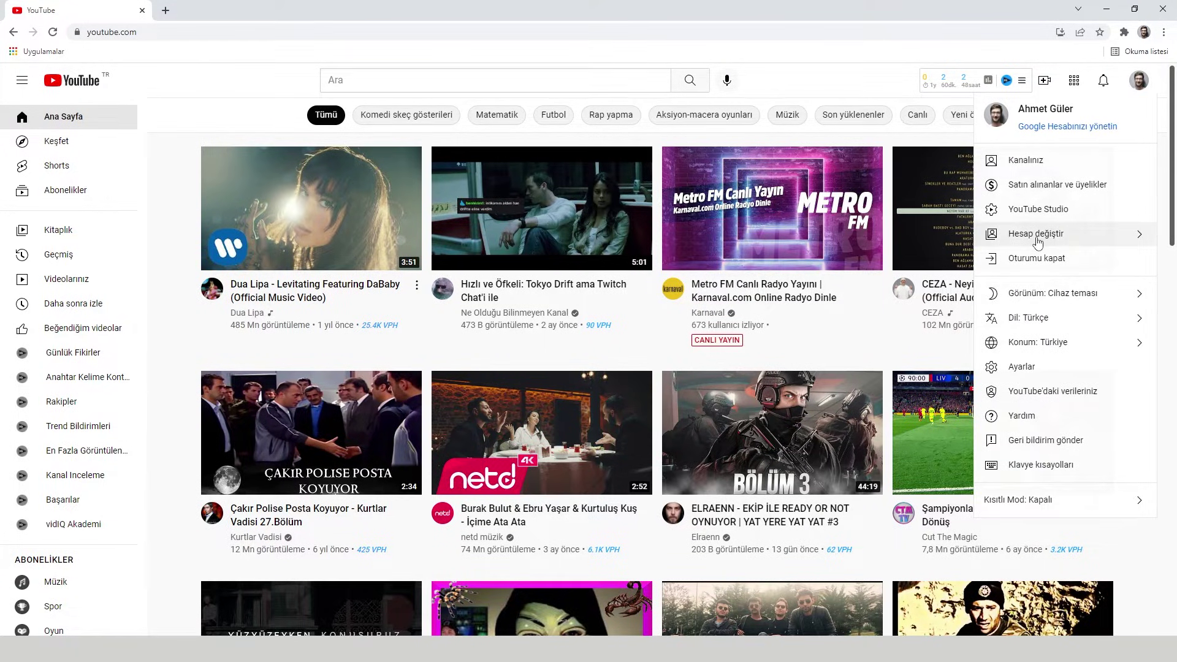
{"action": "left_click", "coordinate": [1037, 239]}
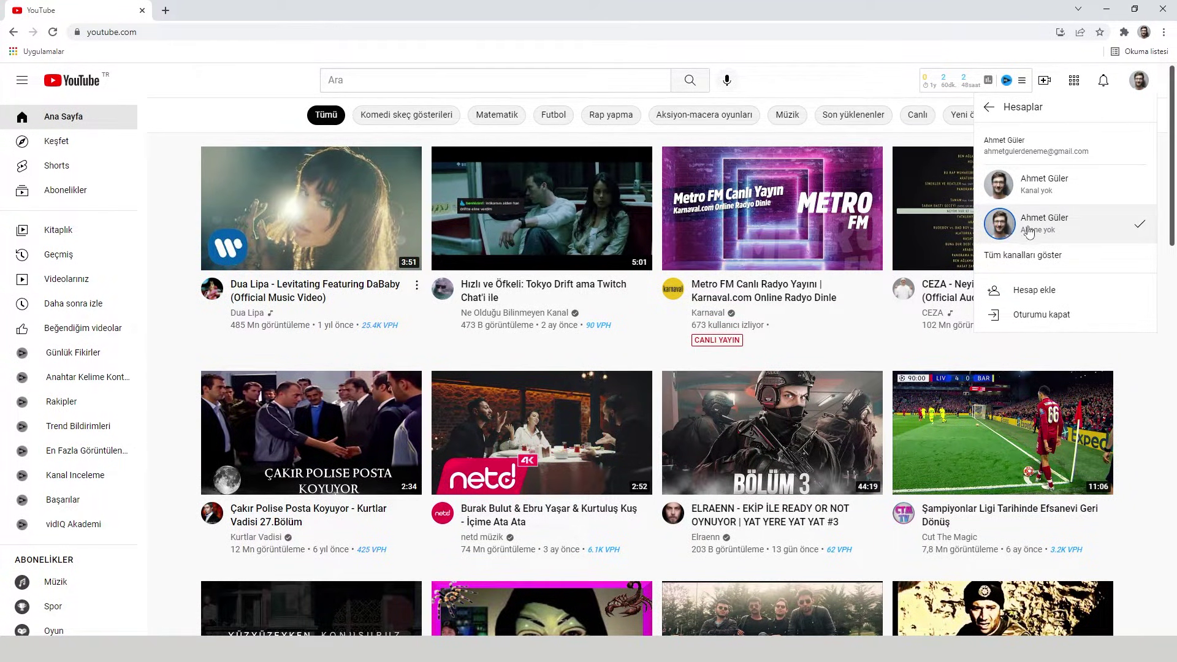
{"action": "left_click", "coordinate": [1049, 228]}
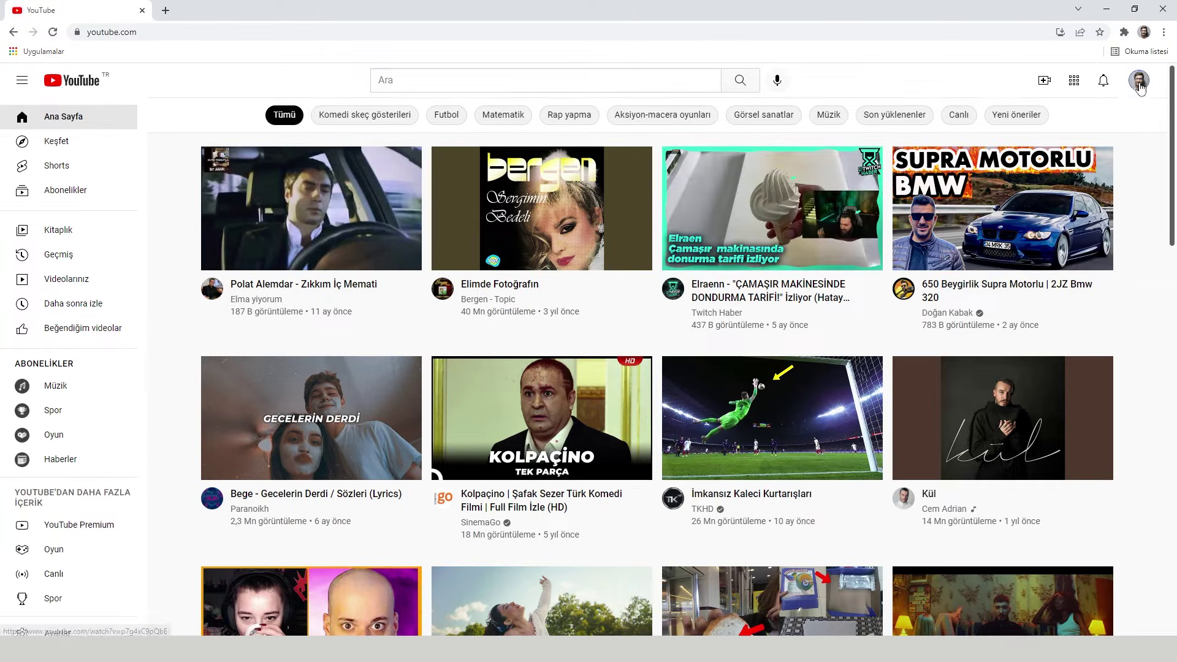
{"action": "left_click", "coordinate": [1138, 80]}
{"action": "left_click", "coordinate": [1042, 165]}
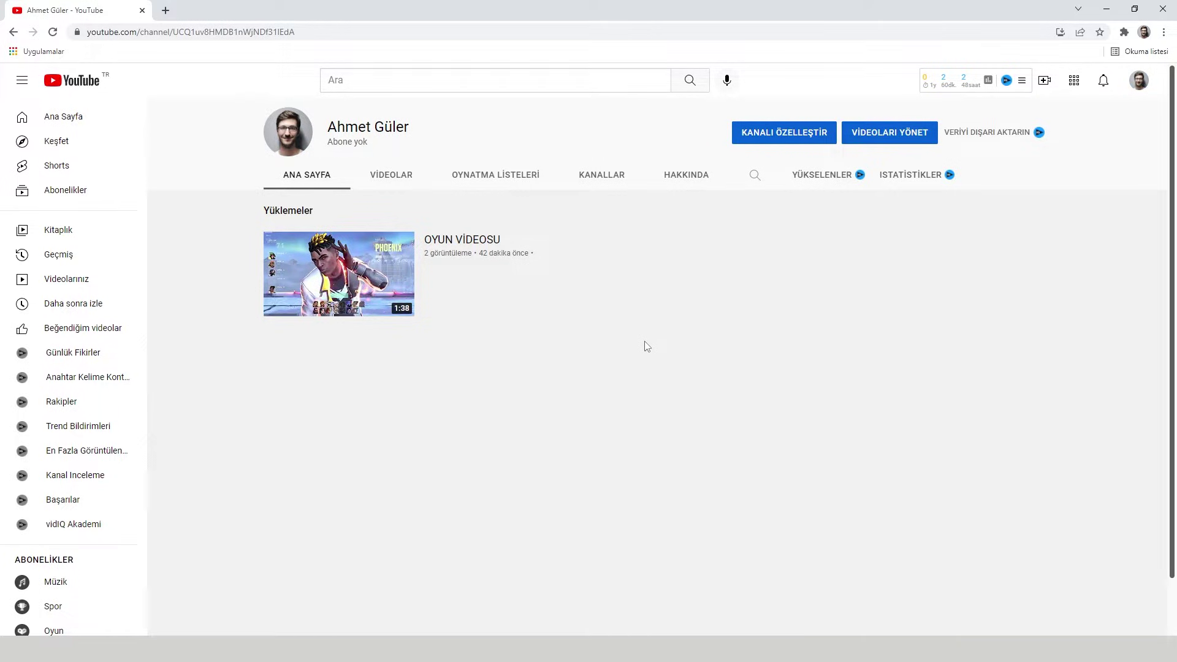
- Open YouTube Studio for the moved channel and show its Kanal > Gelişmiş ayarlar settings
{"action": "left_click", "coordinate": [1138, 80]}
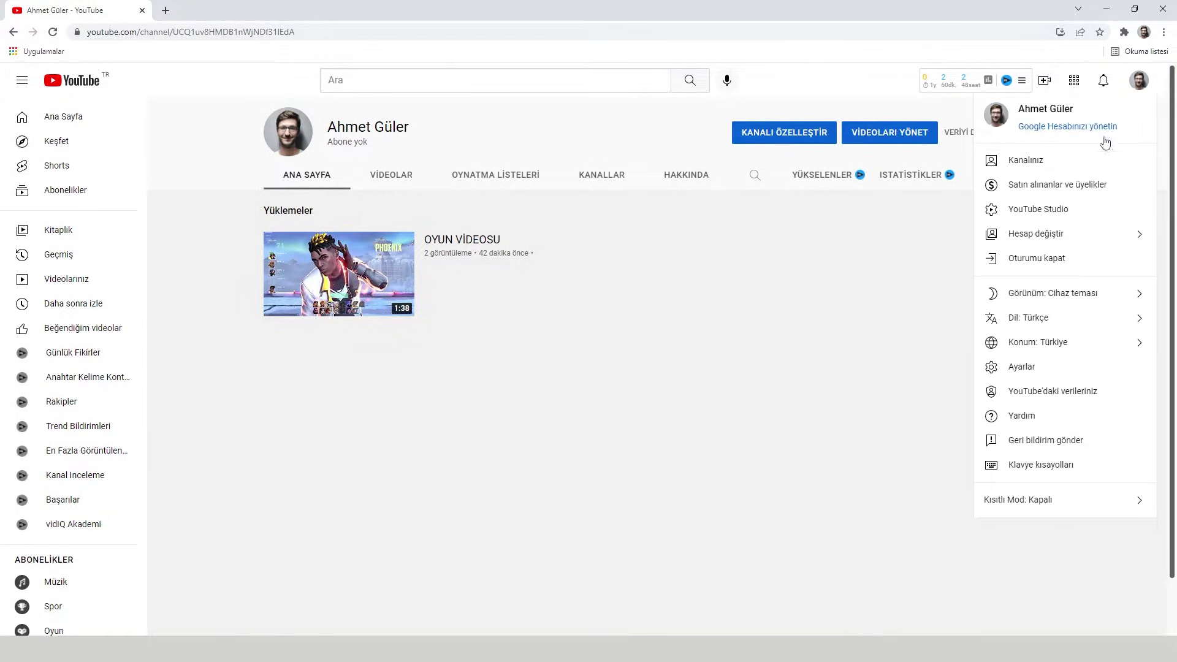
{"action": "left_click", "coordinate": [1053, 212]}
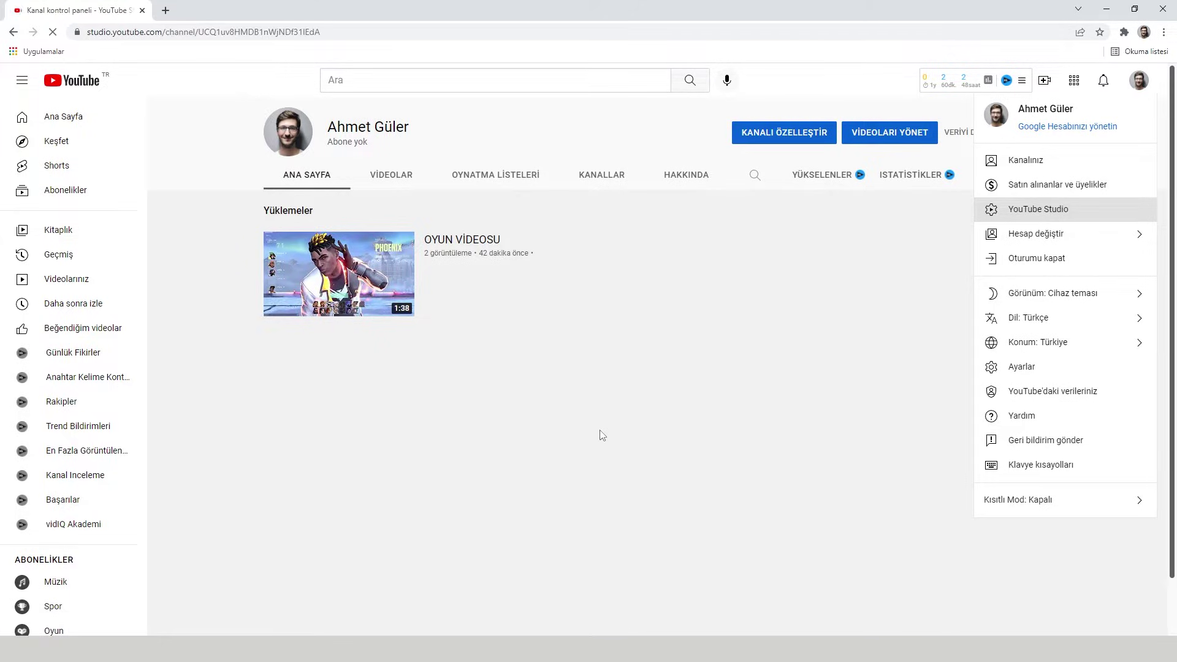
{"action": "left_click", "coordinate": [58, 588]}
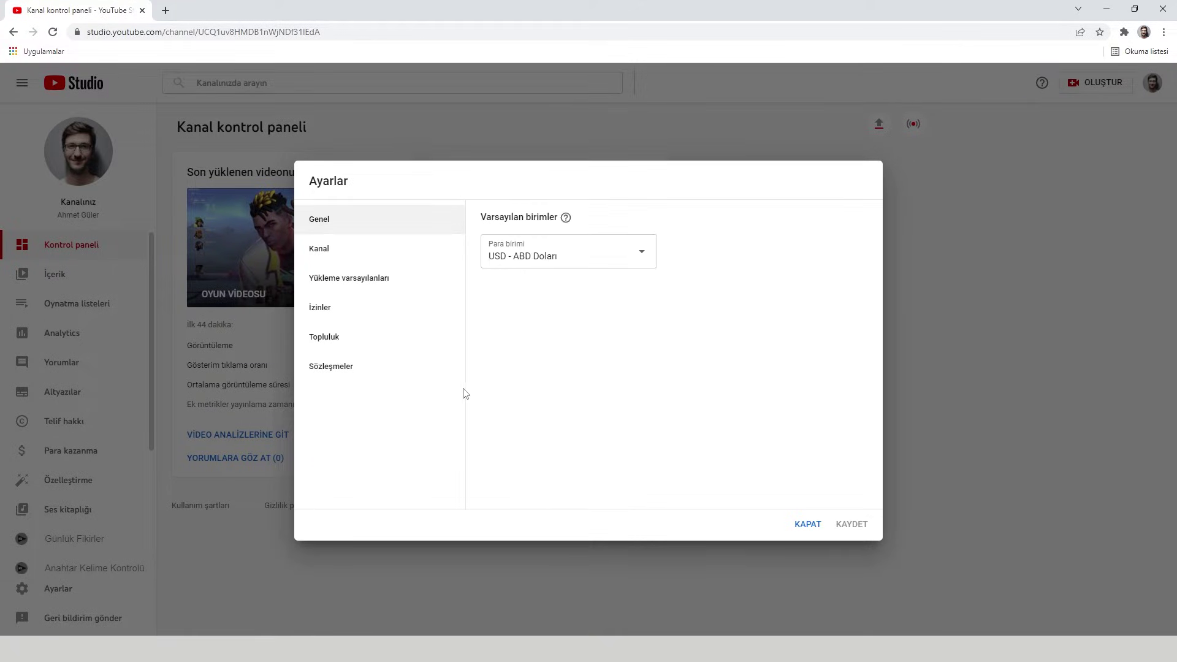
{"action": "left_click", "coordinate": [361, 256]}
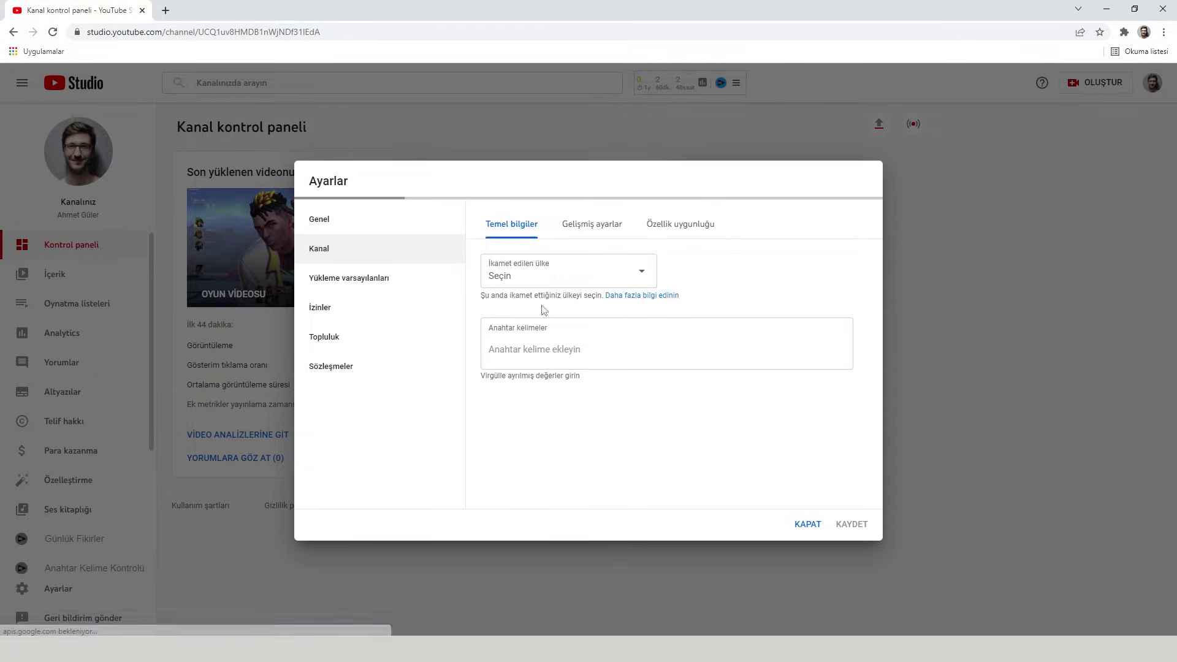
{"action": "left_click", "coordinate": [590, 230]}
{"action": "scroll", "coordinate": [631, 405], "scroll_direction": "down", "scroll_amount": 5}
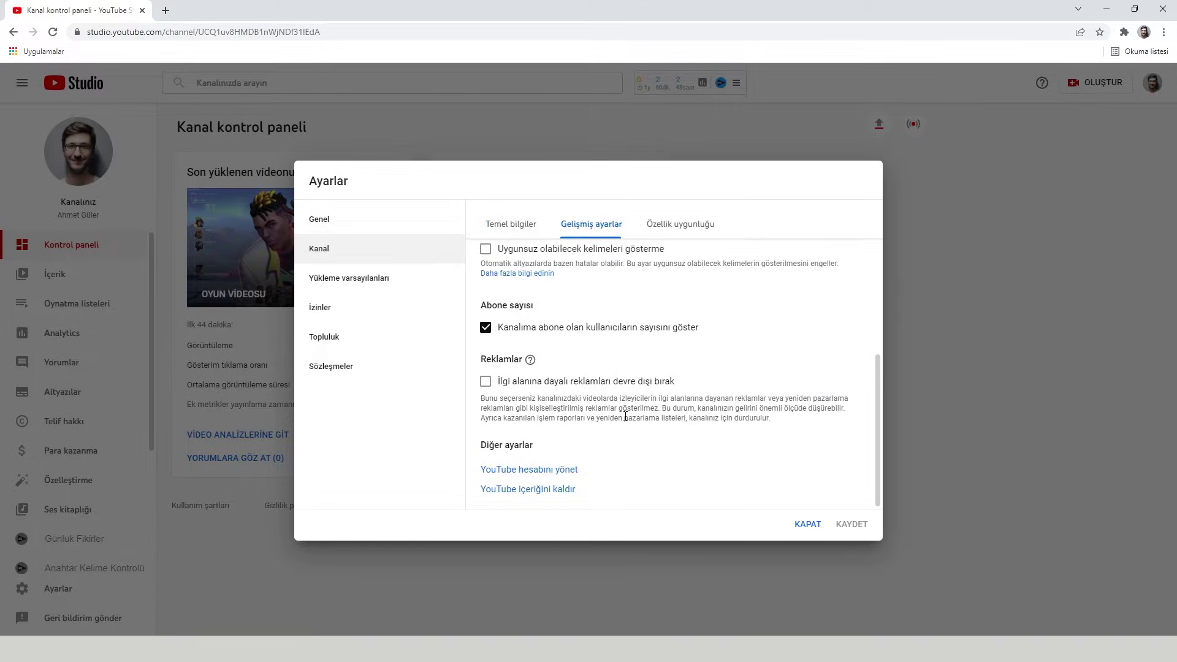
- Open the Hesap account page in a new tab and point out its channel managers section
{"action": "left_click", "coordinate": [531, 470]}
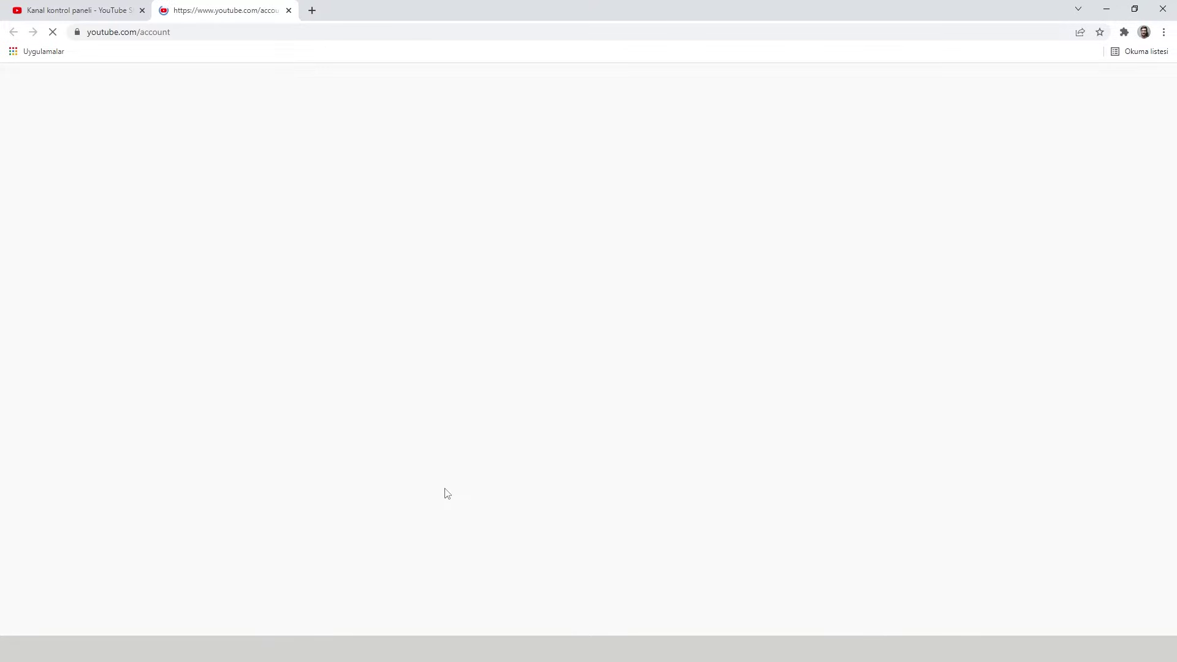
{"action": "scroll", "coordinate": [447, 478], "scroll_direction": "down", "scroll_amount": 1}
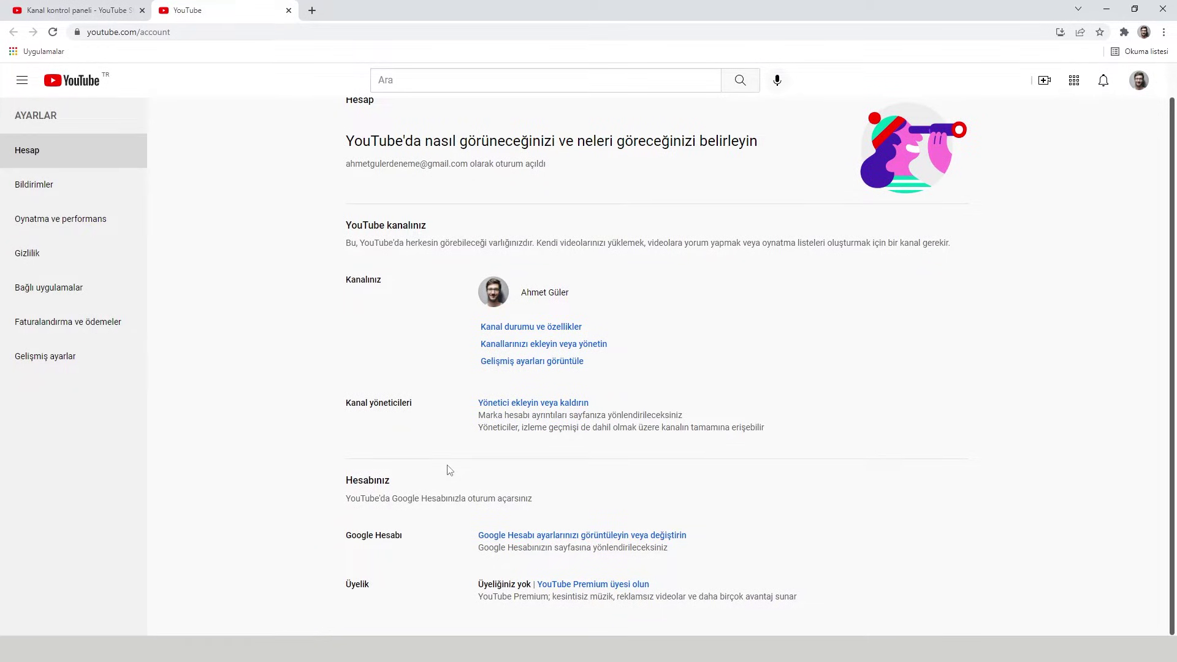
{"action": "left_click_drag", "start_coordinate": [345, 403], "coordinate": [414, 406]}
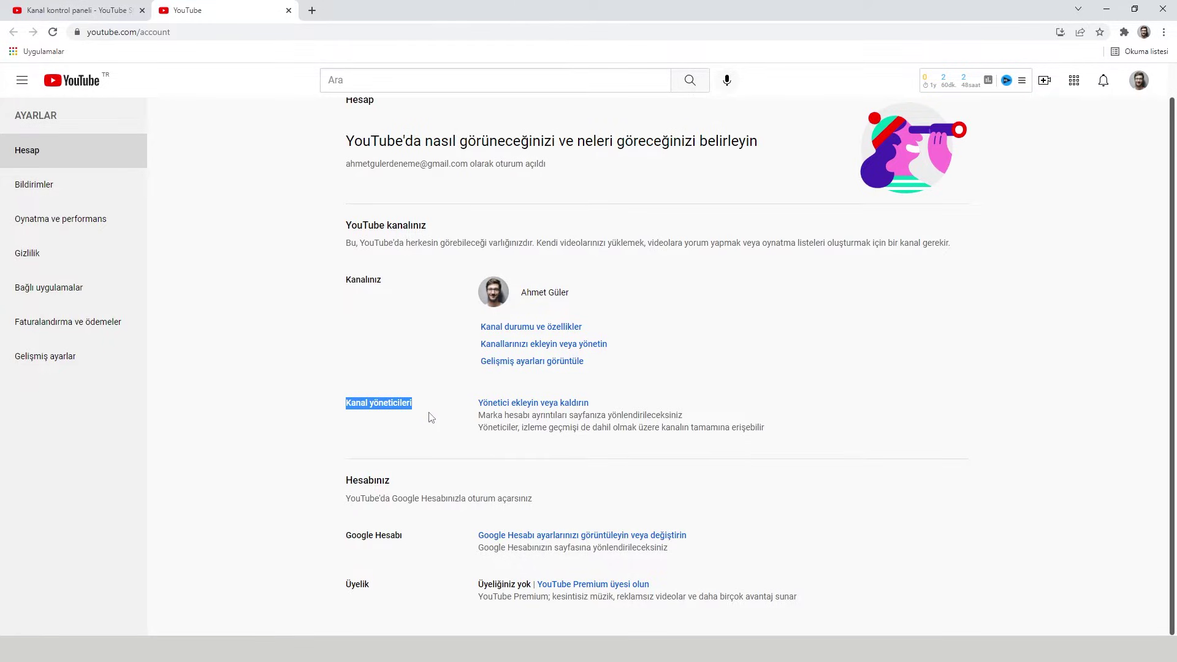
{"action": "left_click", "coordinate": [431, 418]}
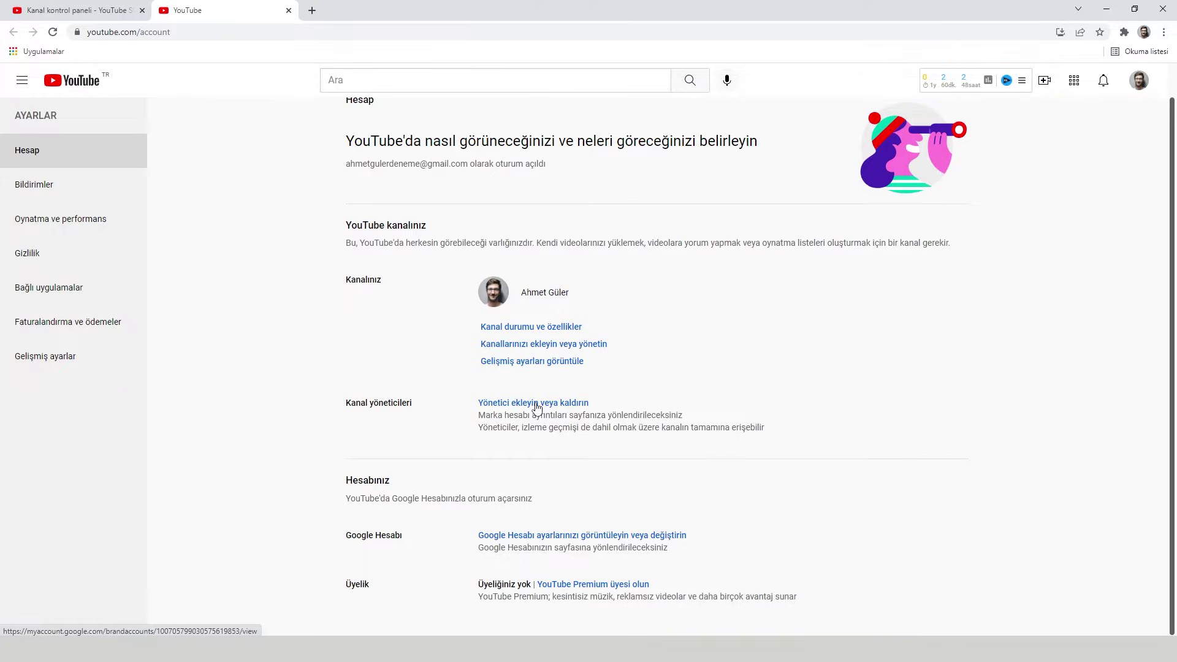
- Go to 'Yönetici ekleyin veya kaldırın' and open İzinleri Yönet, showing only the primary owner
{"action": "left_click", "coordinate": [537, 403]}
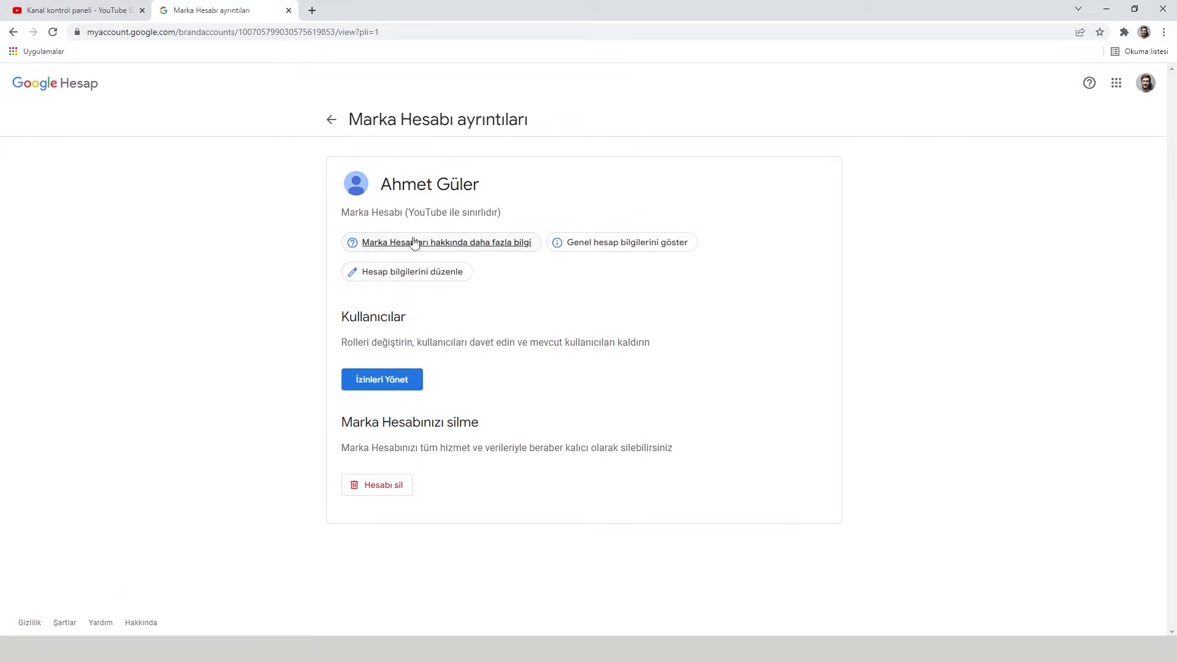
{"action": "left_click_drag", "start_coordinate": [342, 212], "coordinate": [507, 214]}
{"action": "left_click", "coordinate": [540, 227]}
{"action": "left_click_drag", "start_coordinate": [371, 342], "coordinate": [583, 357]}
{"action": "left_click", "coordinate": [584, 375]}
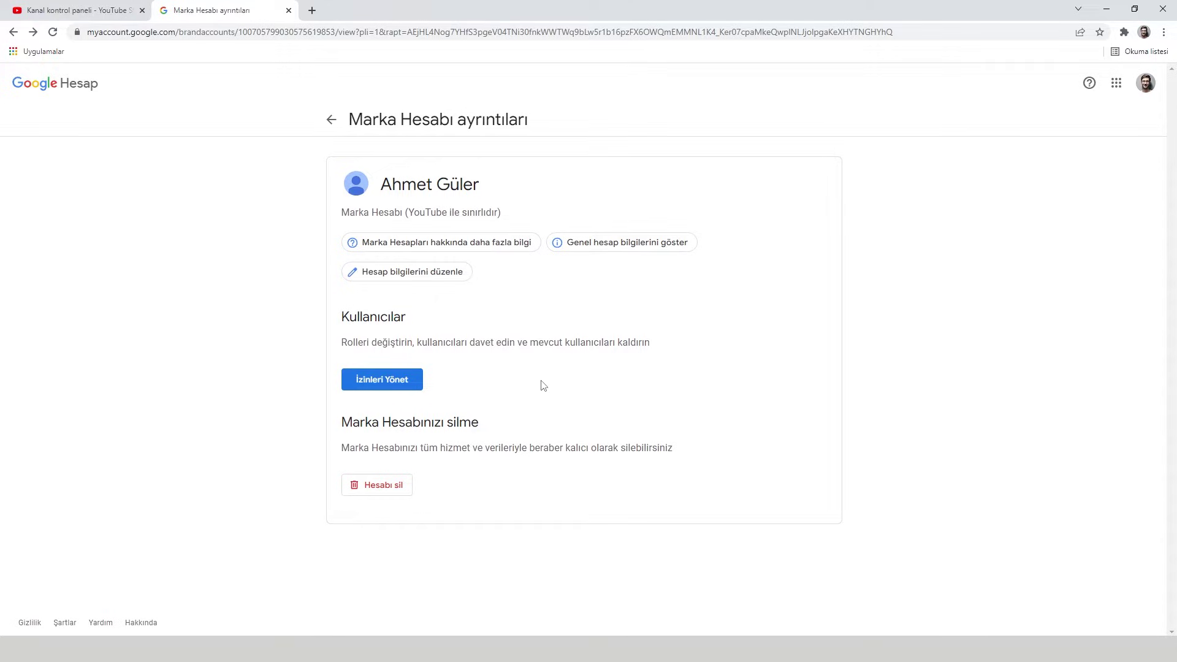
{"action": "left_click", "coordinate": [389, 384]}
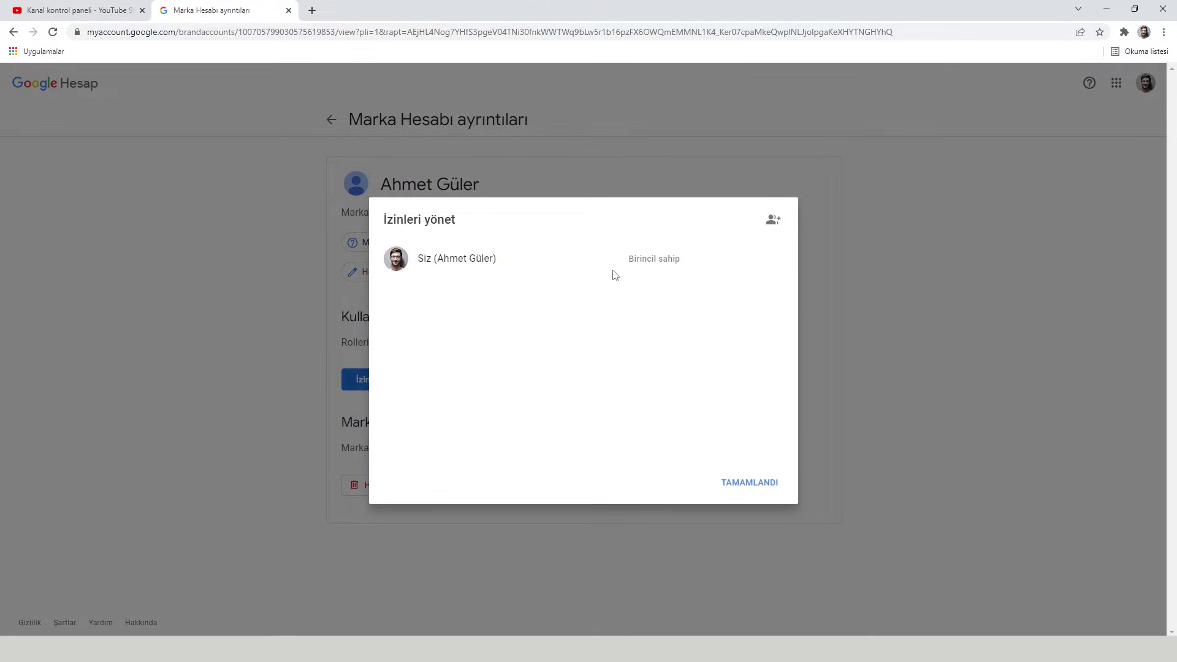
- Highlight the primary owner role in İzinleri yönet, then start inviting a new user
{"action": "left_click_drag", "start_coordinate": [629, 259], "coordinate": [683, 263]}
{"action": "left_click", "coordinate": [696, 305]}
{"action": "left_click_drag", "start_coordinate": [630, 259], "coordinate": [676, 277]}
{"action": "left_click", "coordinate": [652, 283]}
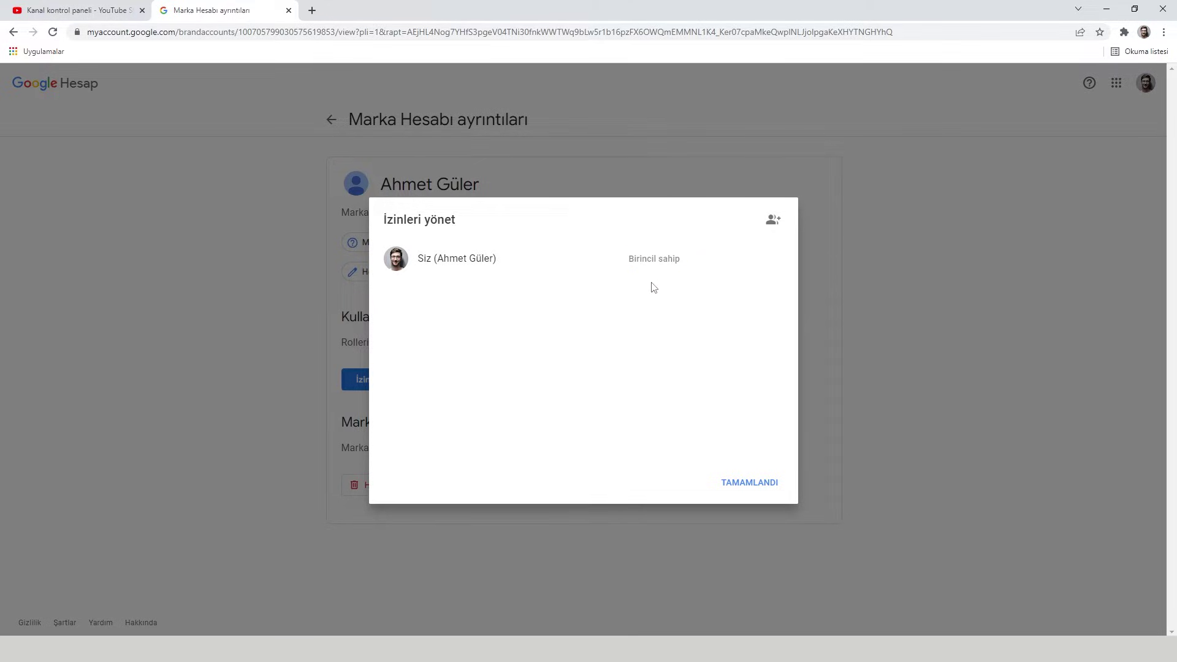
{"action": "left_click", "coordinate": [773, 226]}
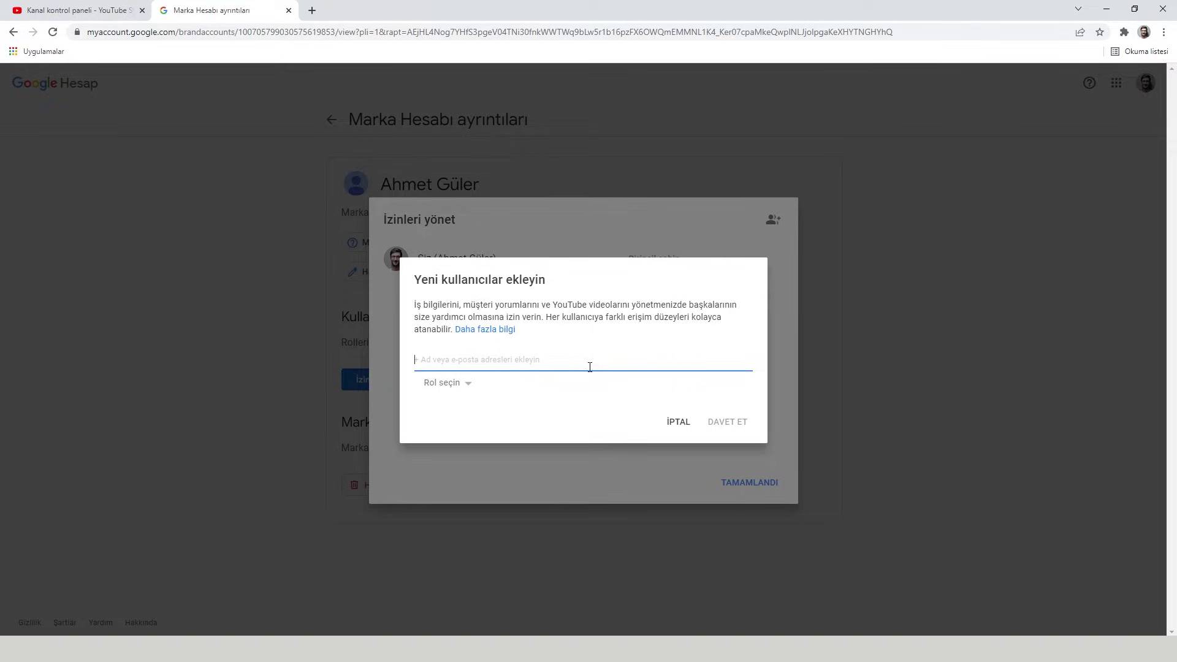
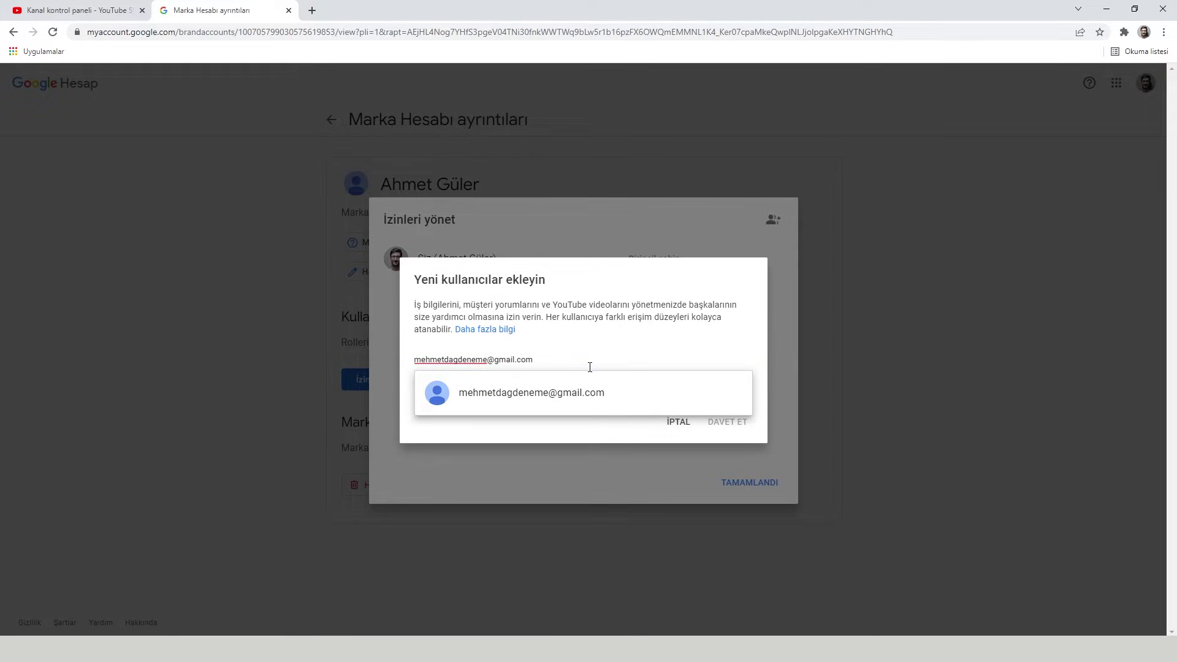
- Invite the new user's e-mail address to the brand account with the Sahibi role
{"action": "left_click", "coordinate": [544, 402]}
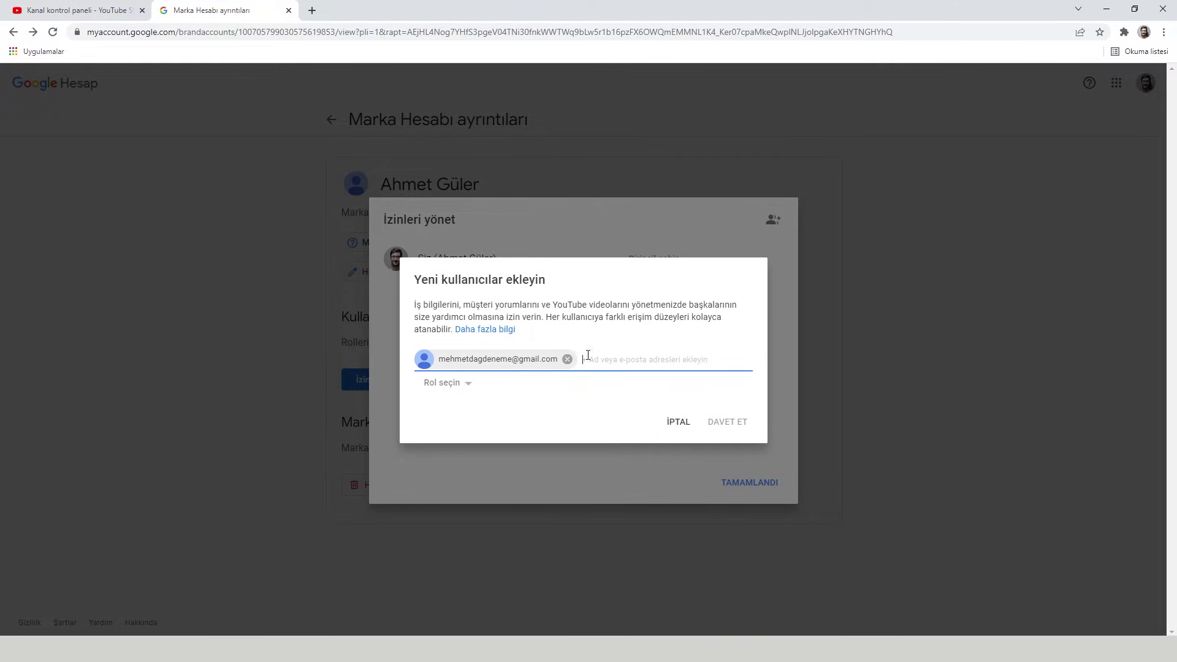
{"action": "left_click", "coordinate": [460, 386]}
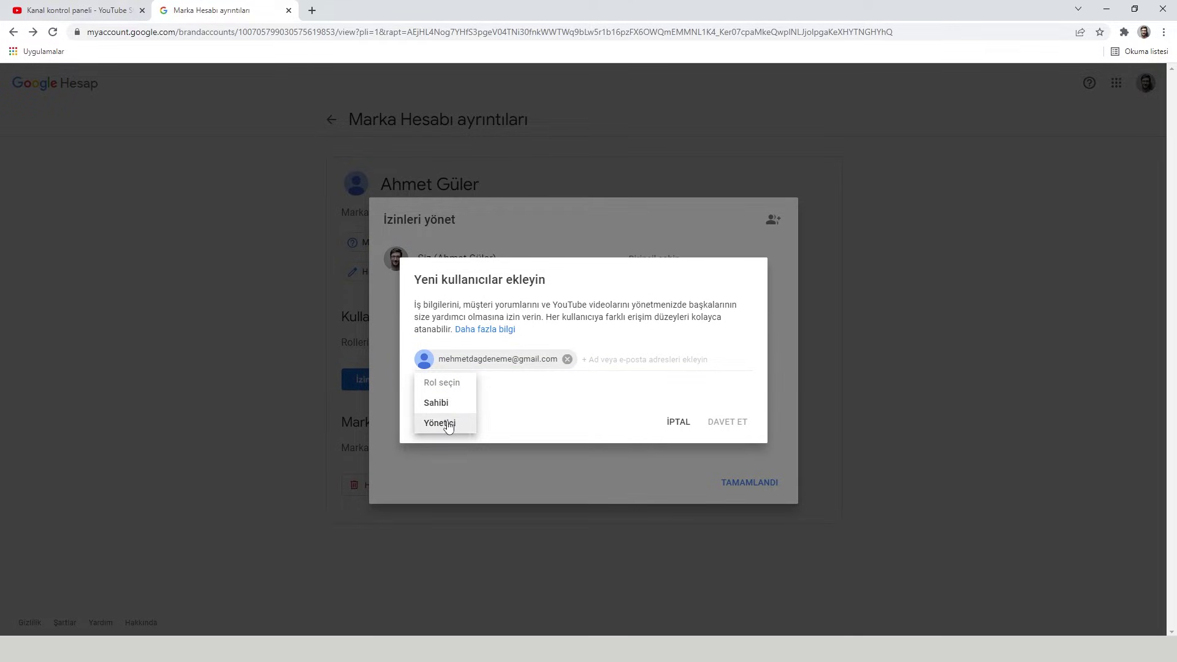
{"action": "left_click", "coordinate": [439, 407]}
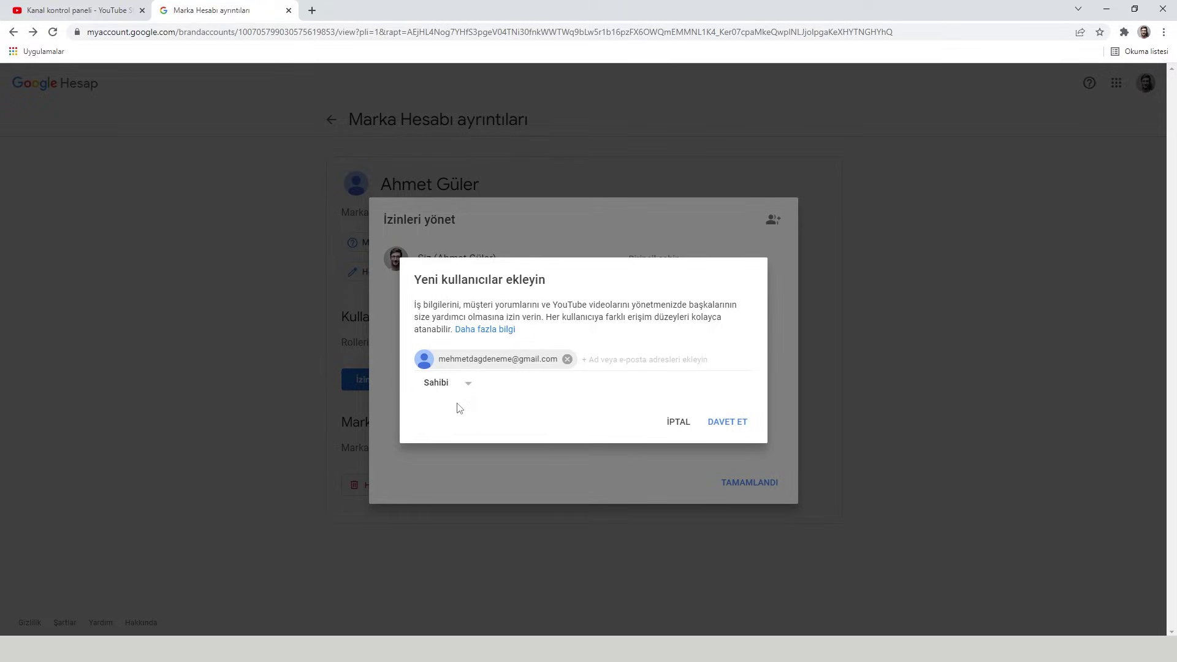
{"action": "left_click", "coordinate": [728, 424]}
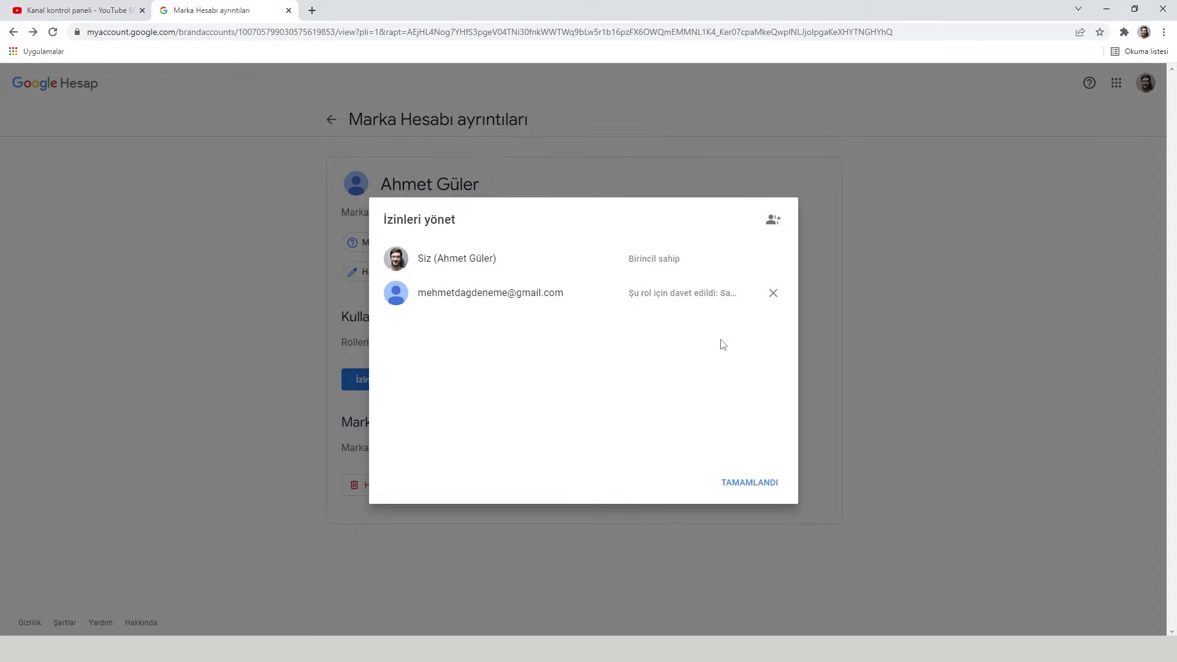
- Close the permissions dialog to return to Marka Hesabı ayrıntıları
{"action": "left_click", "coordinate": [744, 489]}
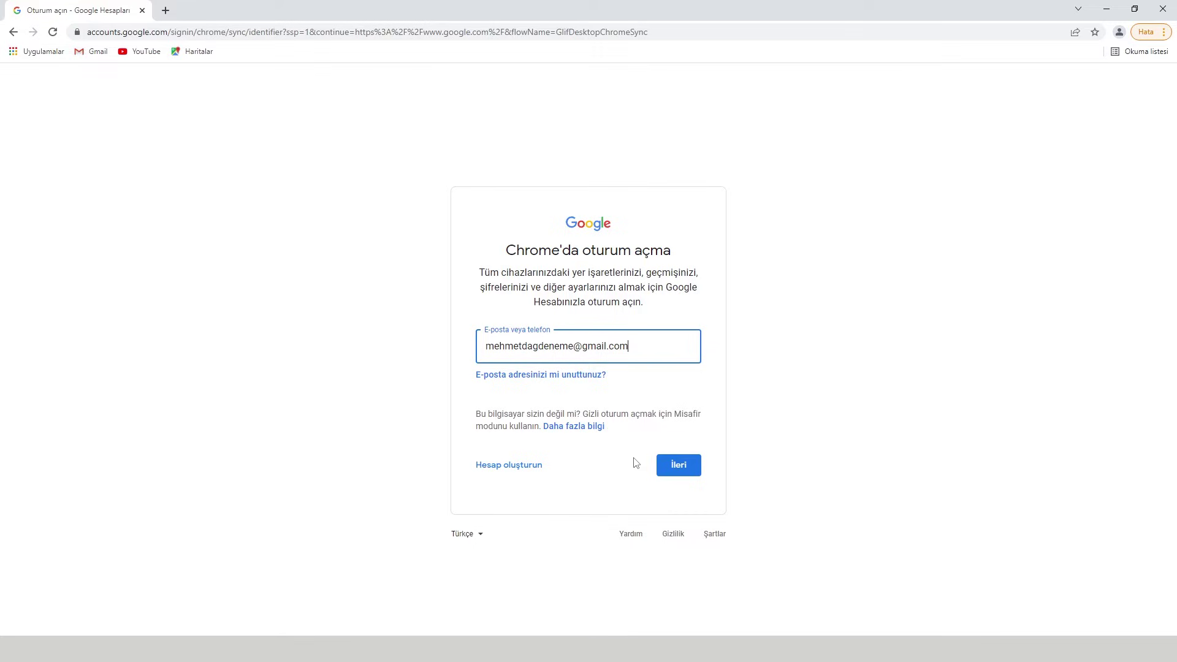
- Sign in to Chrome with the second account, decline sync, and open its Gmail inbox
{"action": "left_click", "coordinate": [671, 469]}
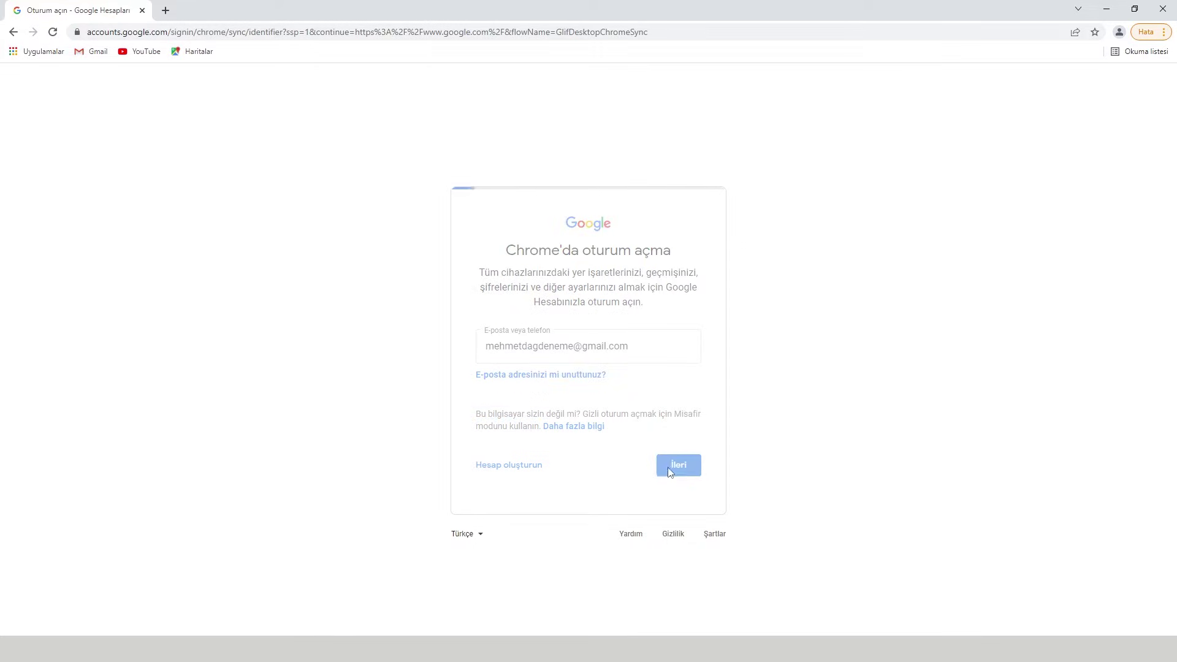
{"action": "key", "text": "Return"}
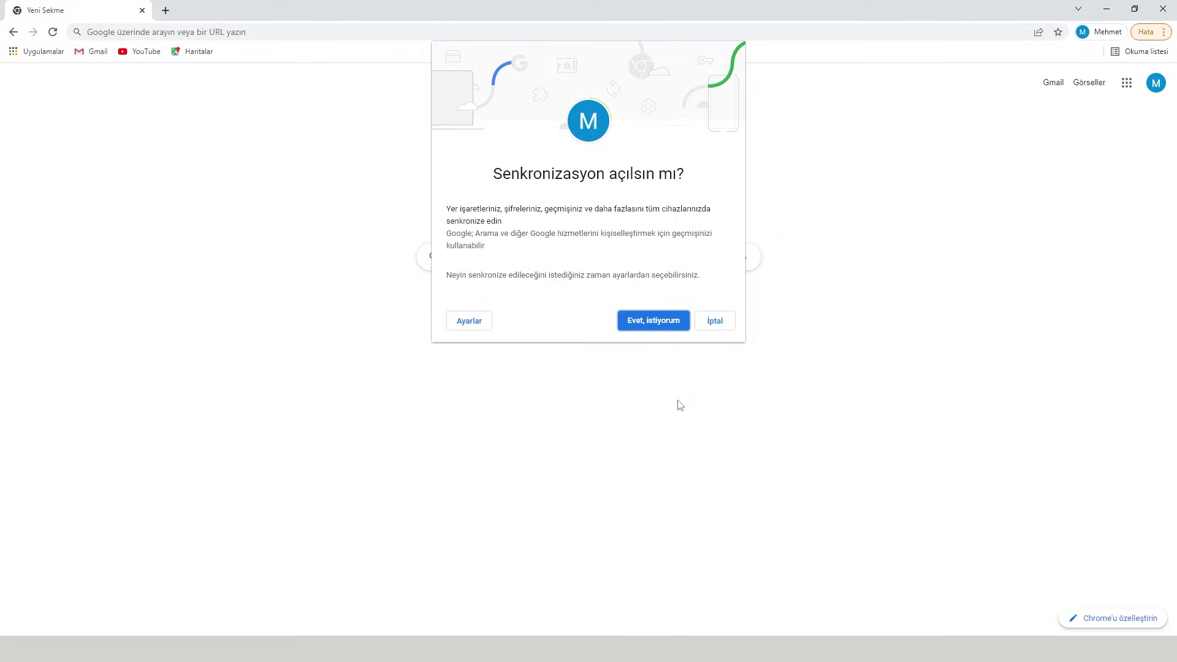
{"action": "left_click", "coordinate": [714, 321]}
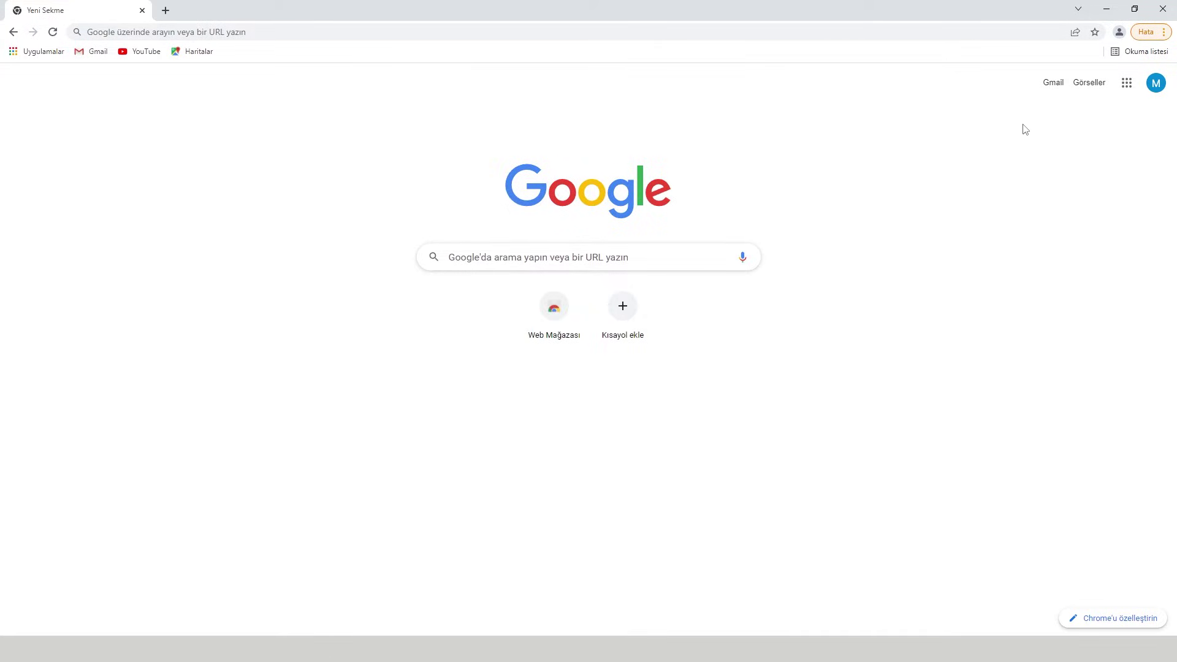
{"action": "left_click", "coordinate": [1054, 85]}
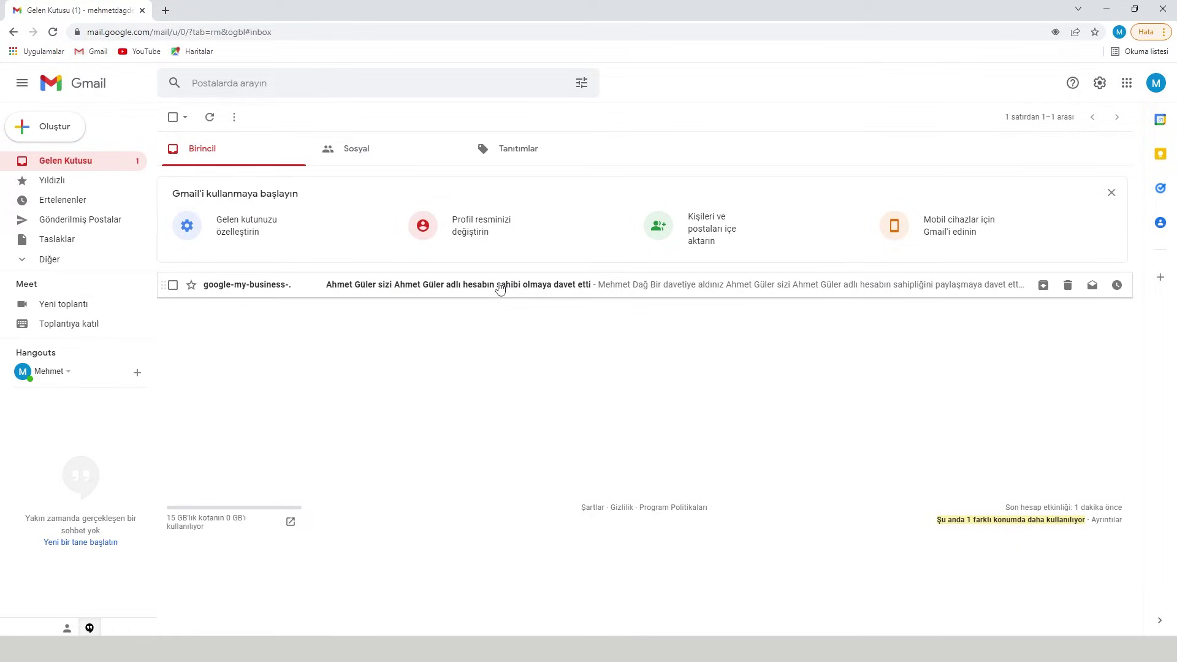
- Open the google-my-business email and accept the brand-account ownership invitation
{"action": "left_click", "coordinate": [377, 292]}
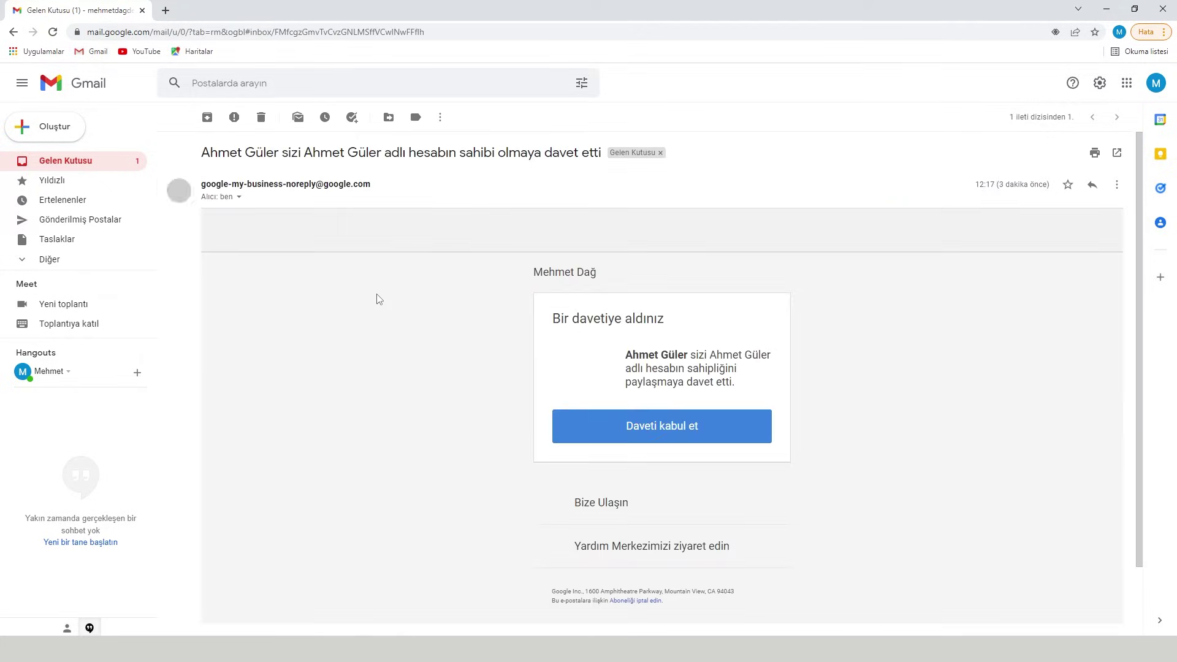
{"action": "left_click", "coordinate": [663, 431]}
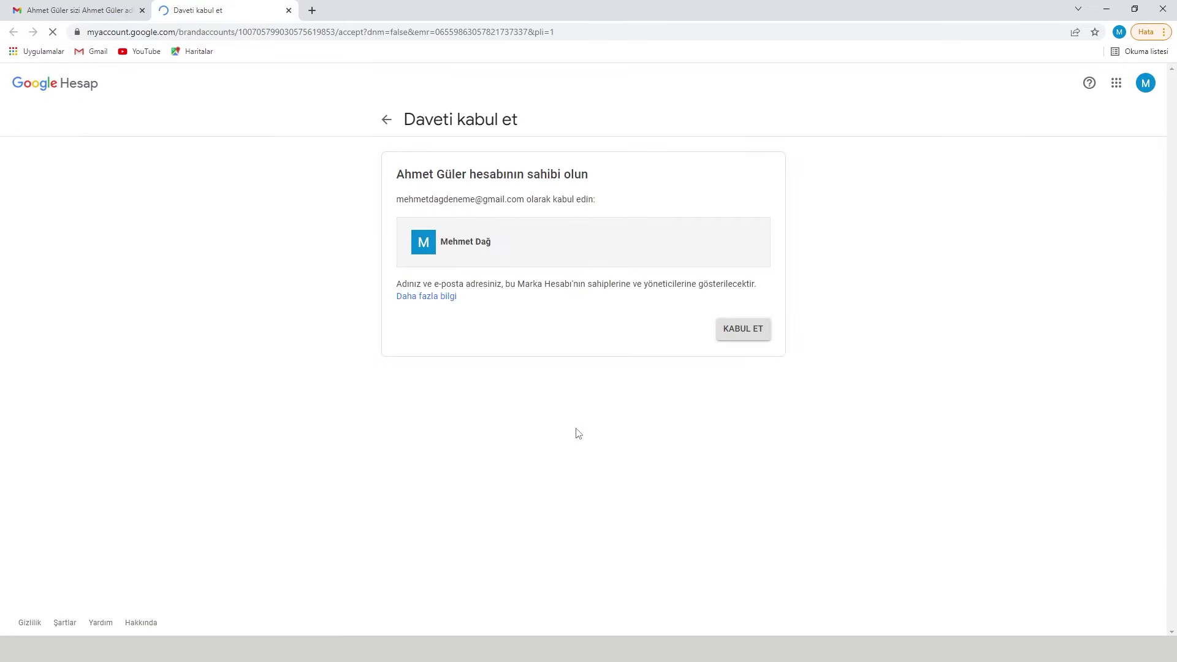
{"action": "left_click", "coordinate": [741, 337]}
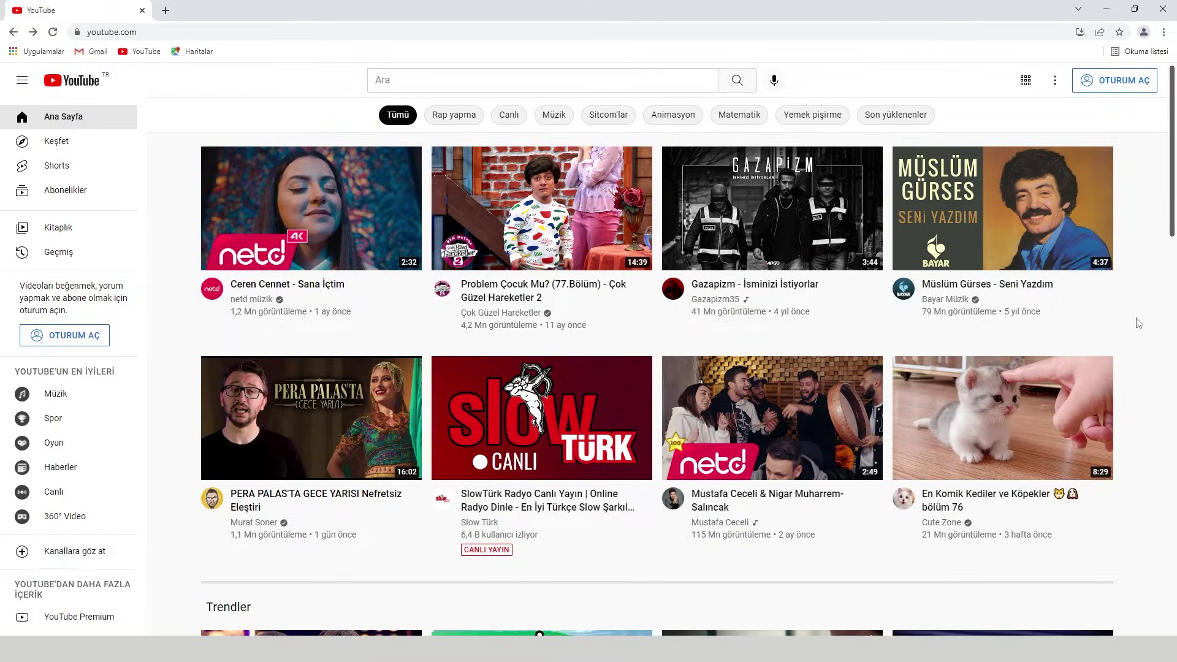
- Sign in to YouTube as the second account and open the brand channel's page via Kanalınız
{"action": "left_click", "coordinate": [1117, 84]}
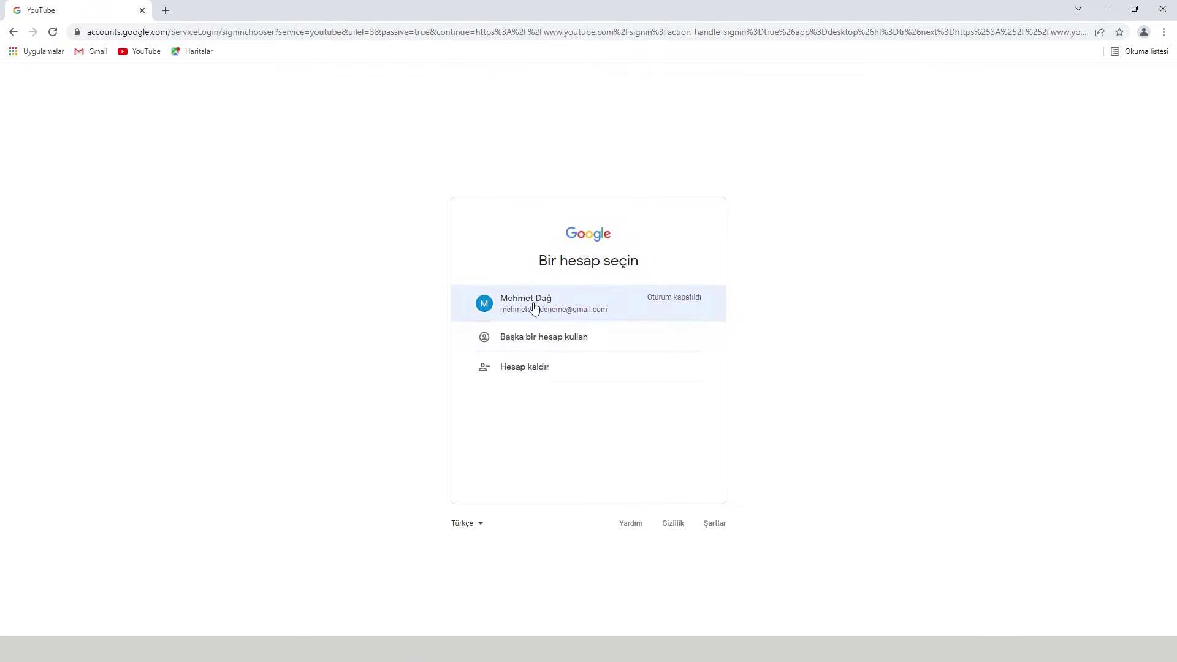
{"action": "left_click", "coordinate": [534, 306]}
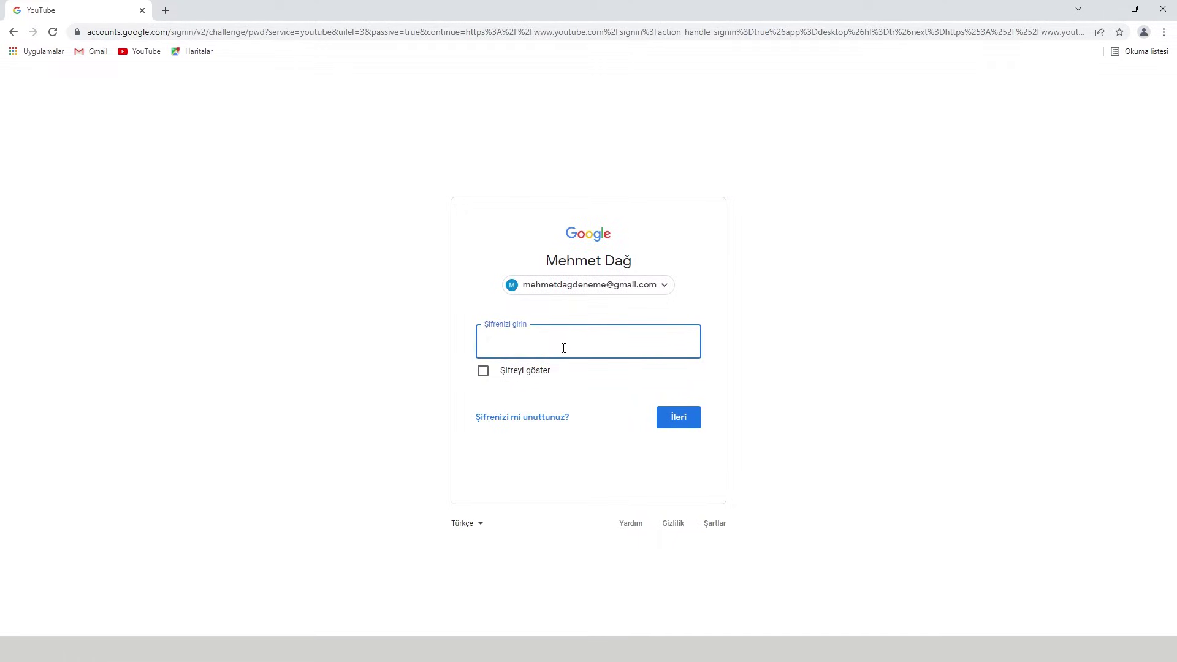
{"action": "type", "text": "**********"}
{"action": "key", "text": "Return"}
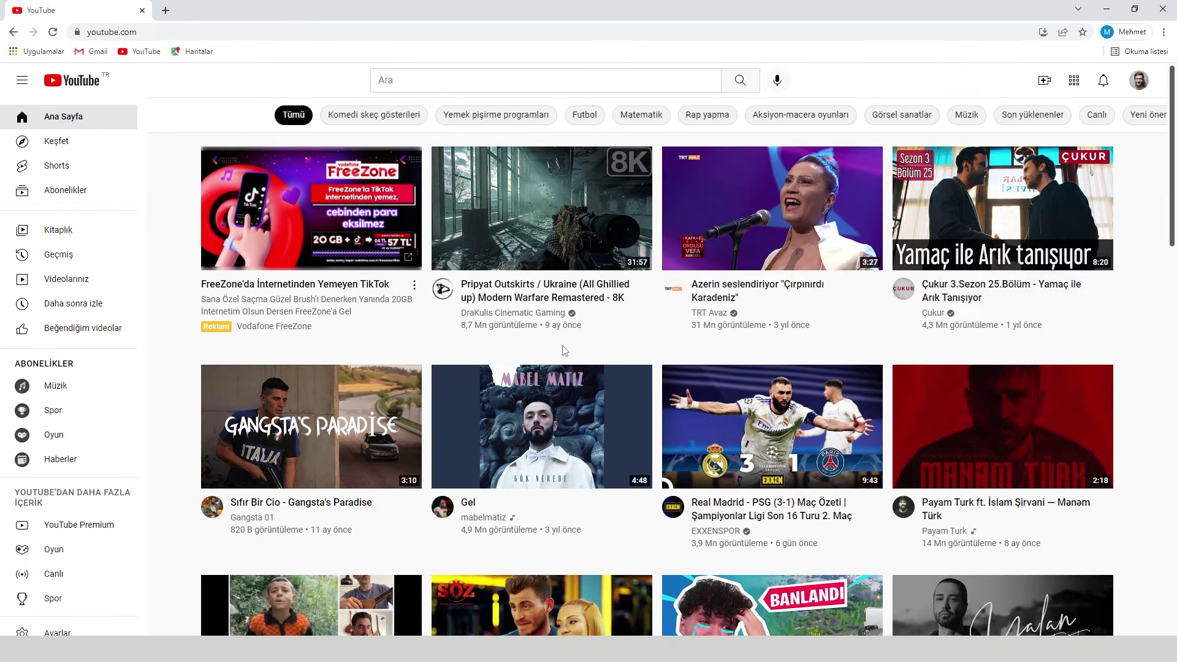
{"action": "left_click", "coordinate": [1139, 81]}
{"action": "left_click", "coordinate": [1041, 163]}
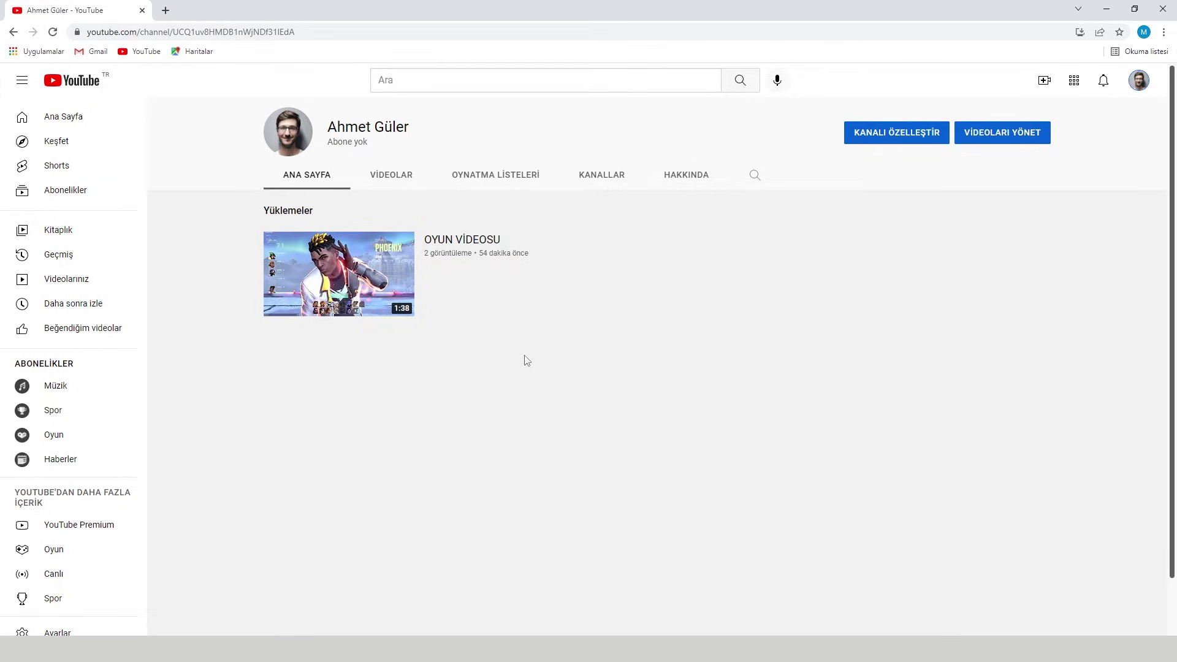
- In YouTube Studio's Ayarlar > Kanal > Gelişmiş ayarlar, choose YouTube hesabını yönet
{"action": "left_click", "coordinate": [1138, 80]}
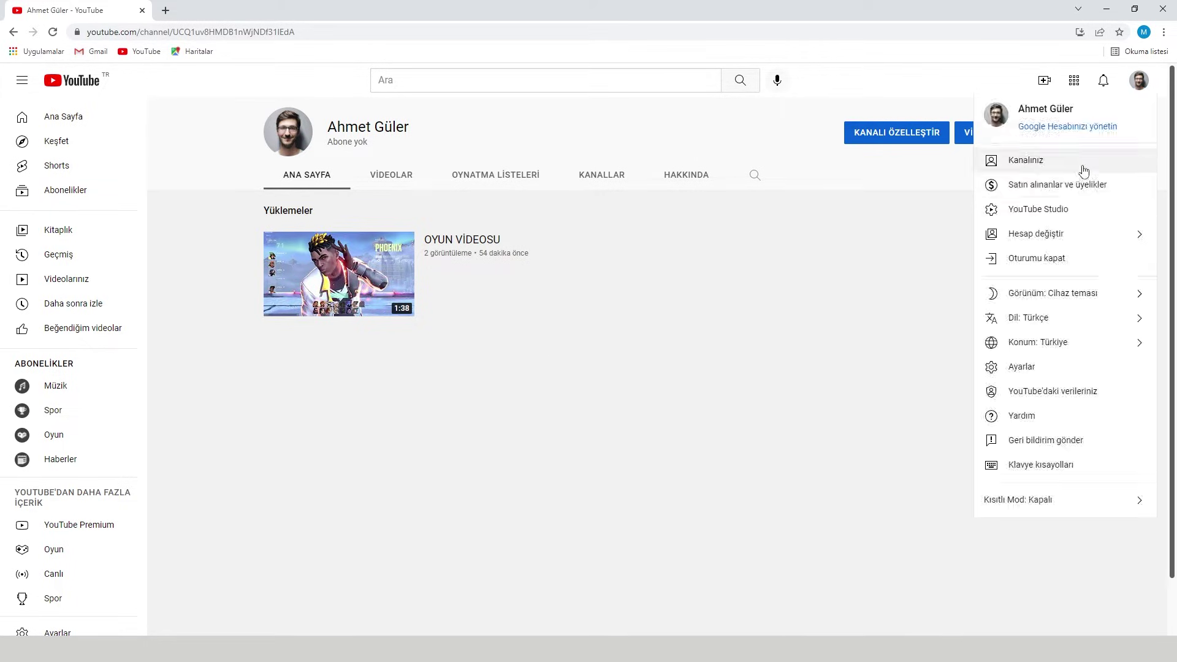
{"action": "left_click", "coordinate": [1050, 216]}
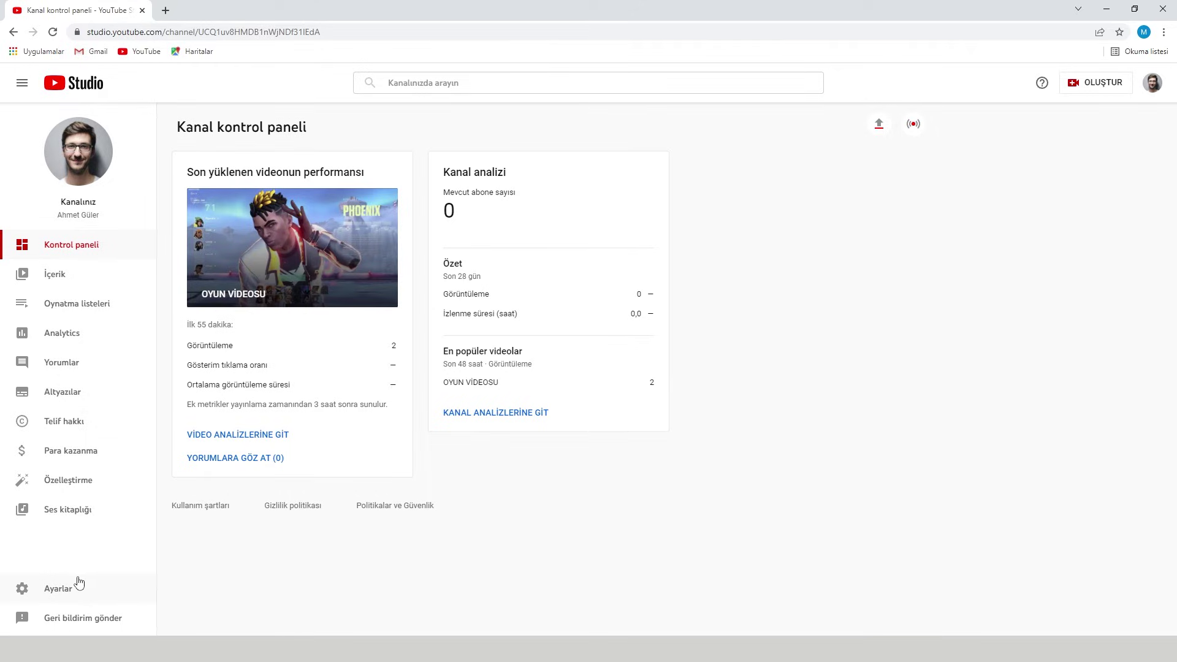
{"action": "left_click", "coordinate": [79, 586]}
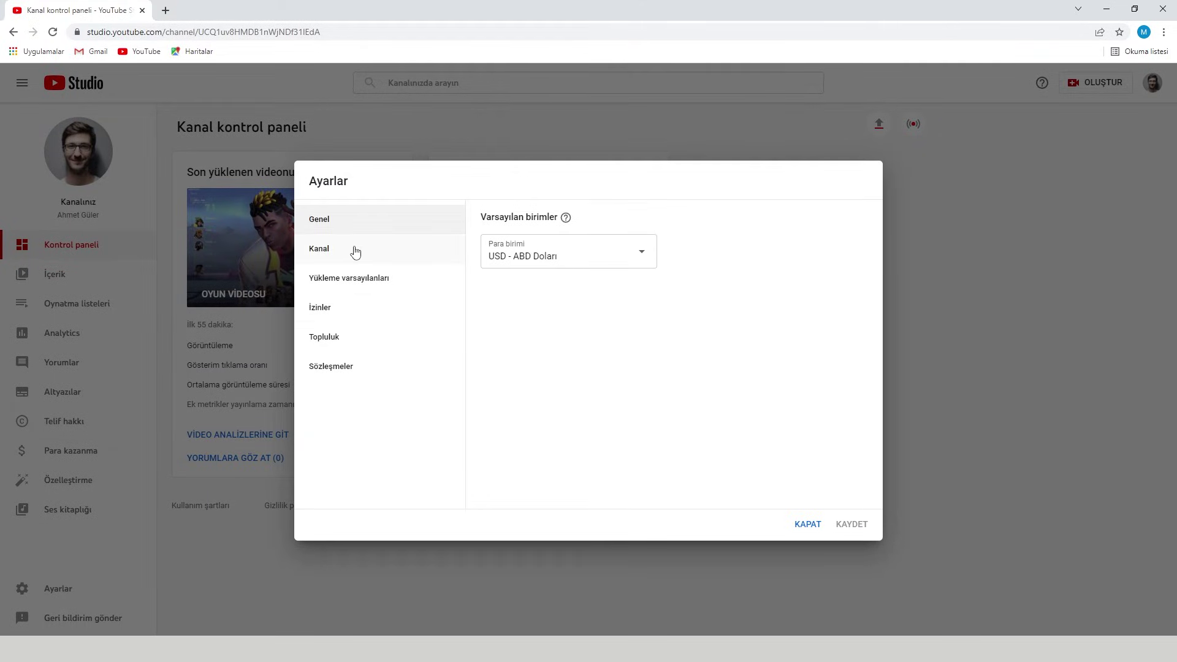
{"action": "left_click", "coordinate": [353, 249]}
{"action": "left_click", "coordinate": [604, 229]}
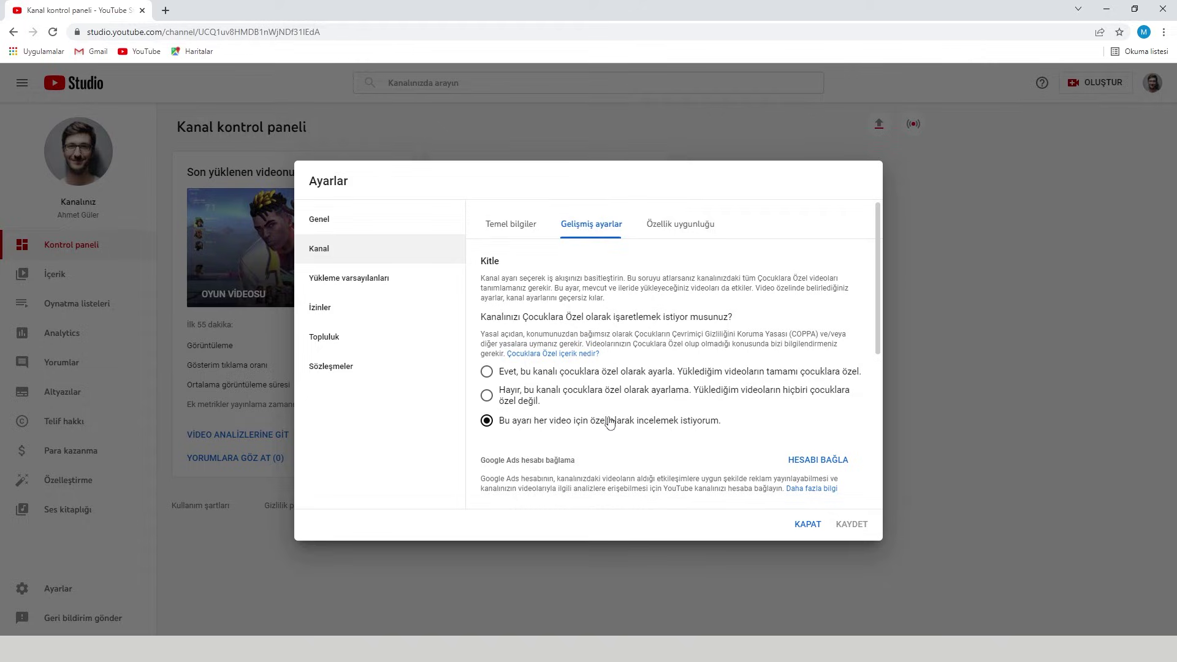
{"action": "scroll", "coordinate": [606, 417], "scroll_direction": "down", "scroll_amount": 5}
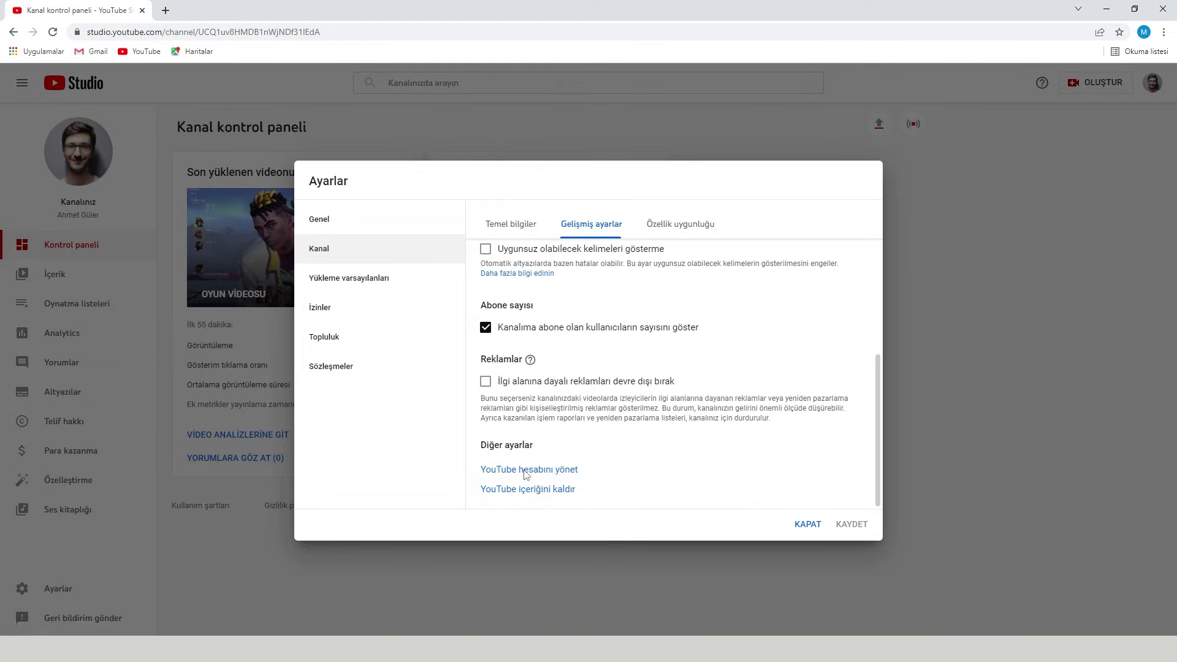
{"action": "left_click", "coordinate": [524, 471]}
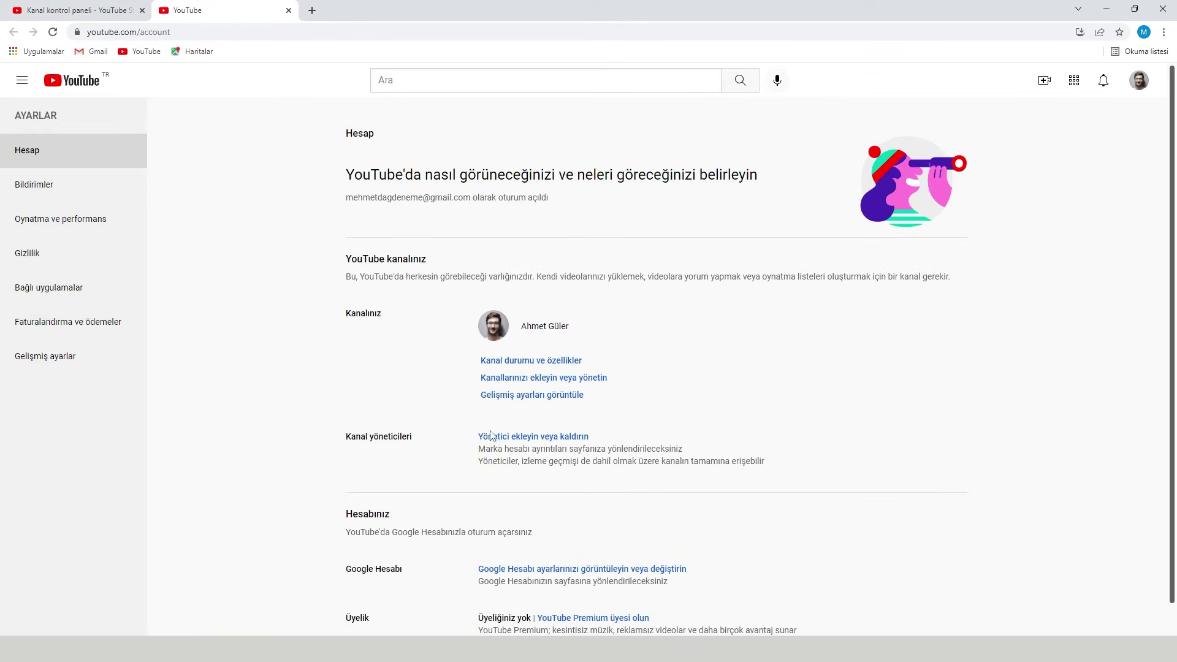
- Open the brand account's İzinleri Yönet list via Yönetici ekleyin veya kaldırın
{"action": "left_click", "coordinate": [537, 440]}
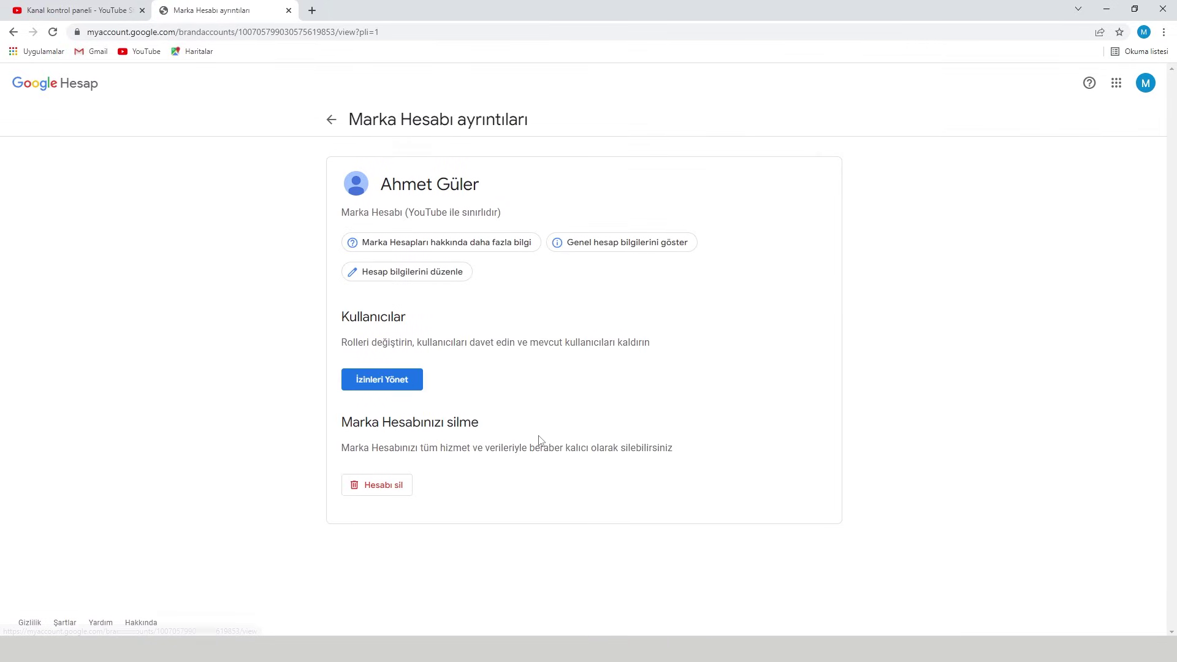
{"action": "left_click", "coordinate": [391, 387]}
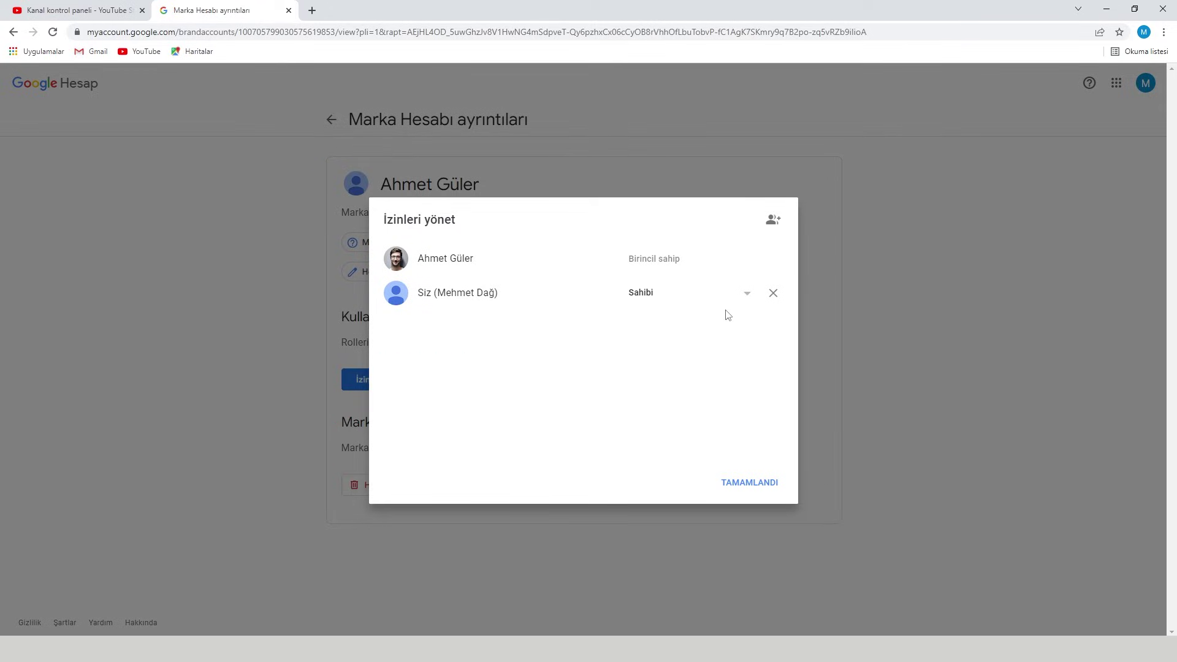
- Change the added owner's role from Sahibi to Birincil sahip
{"action": "left_click", "coordinate": [748, 297]}
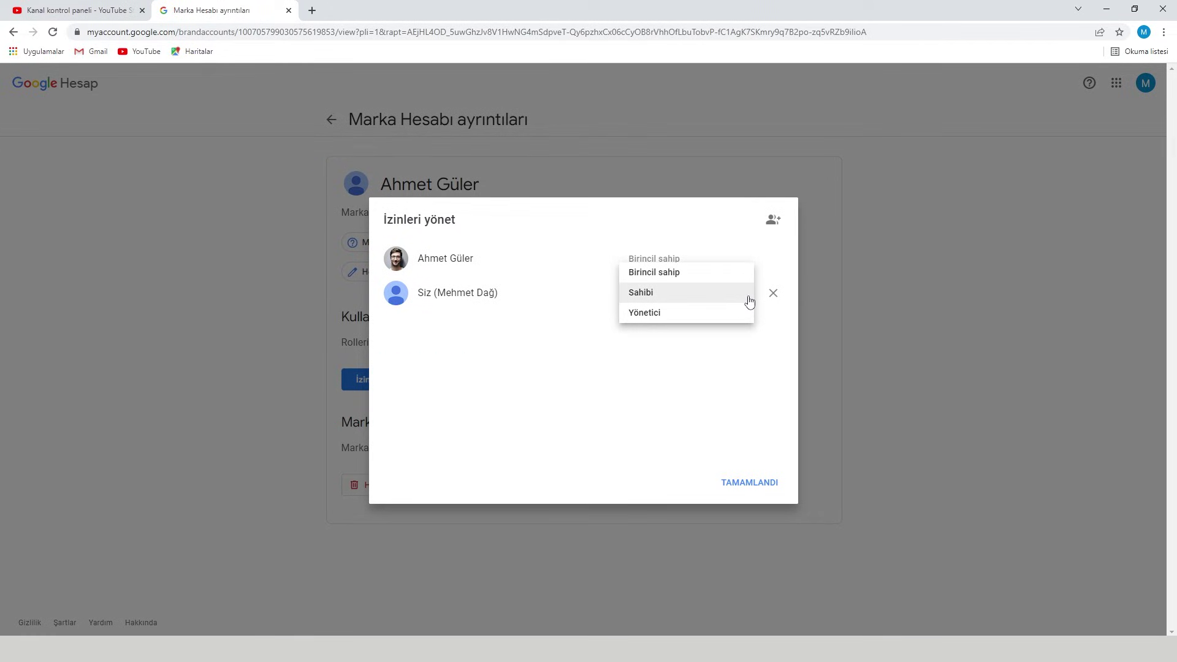
{"action": "left_click", "coordinate": [647, 276]}
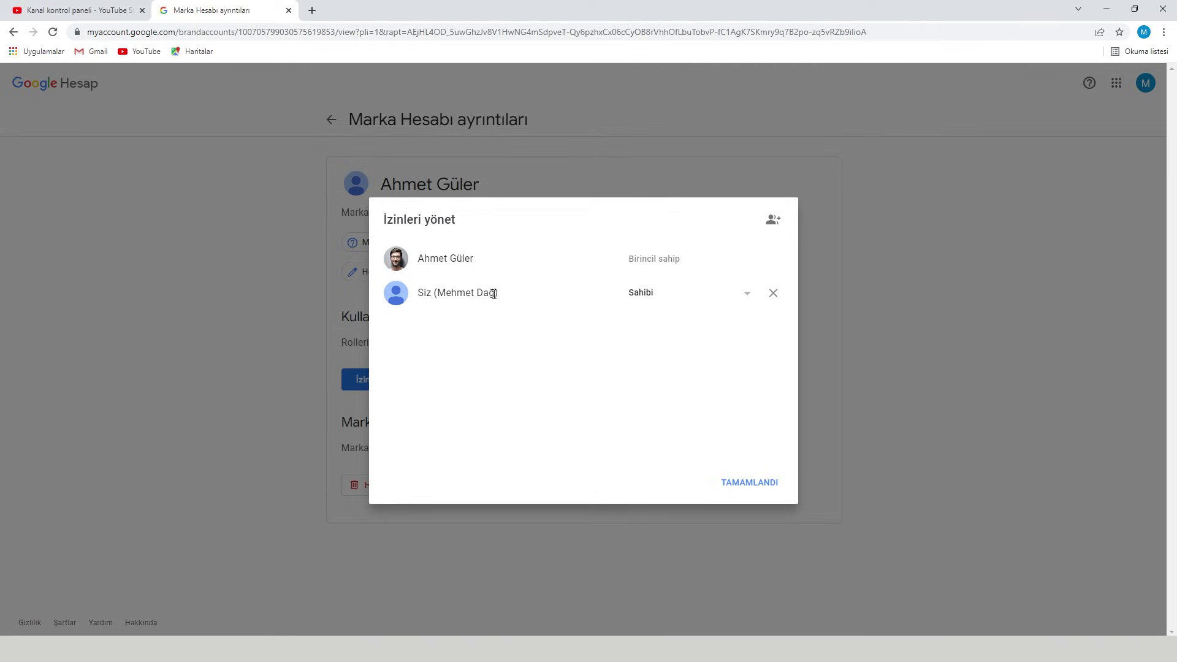
{"action": "left_click", "coordinate": [710, 300]}
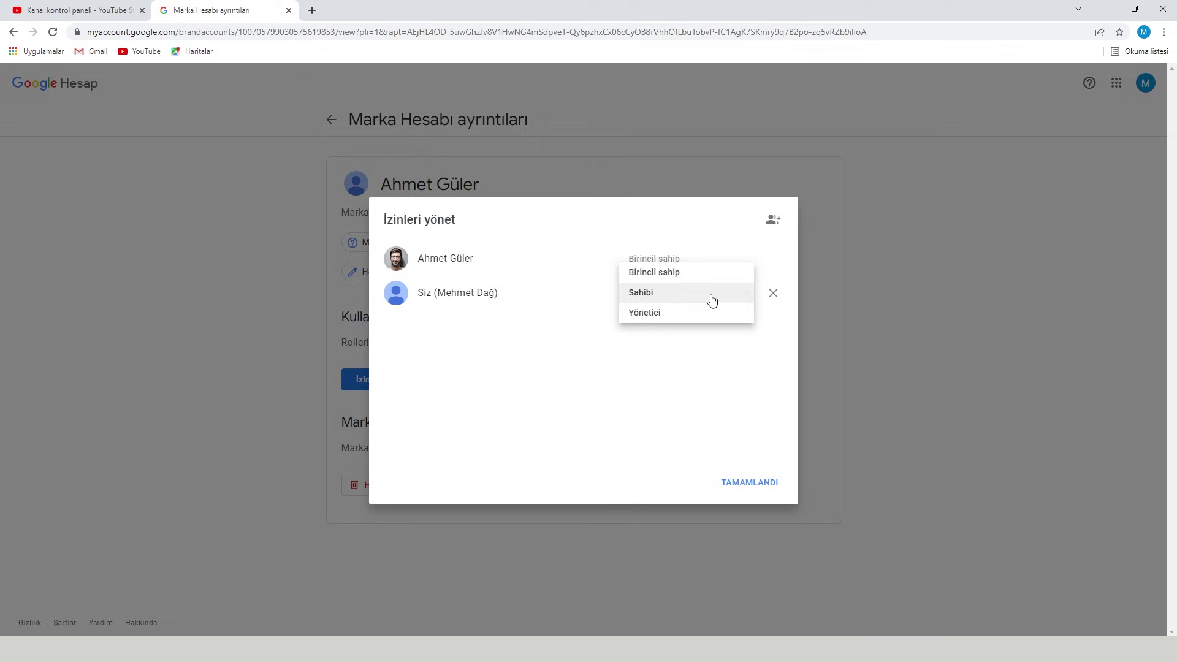
{"action": "left_click", "coordinate": [651, 274]}
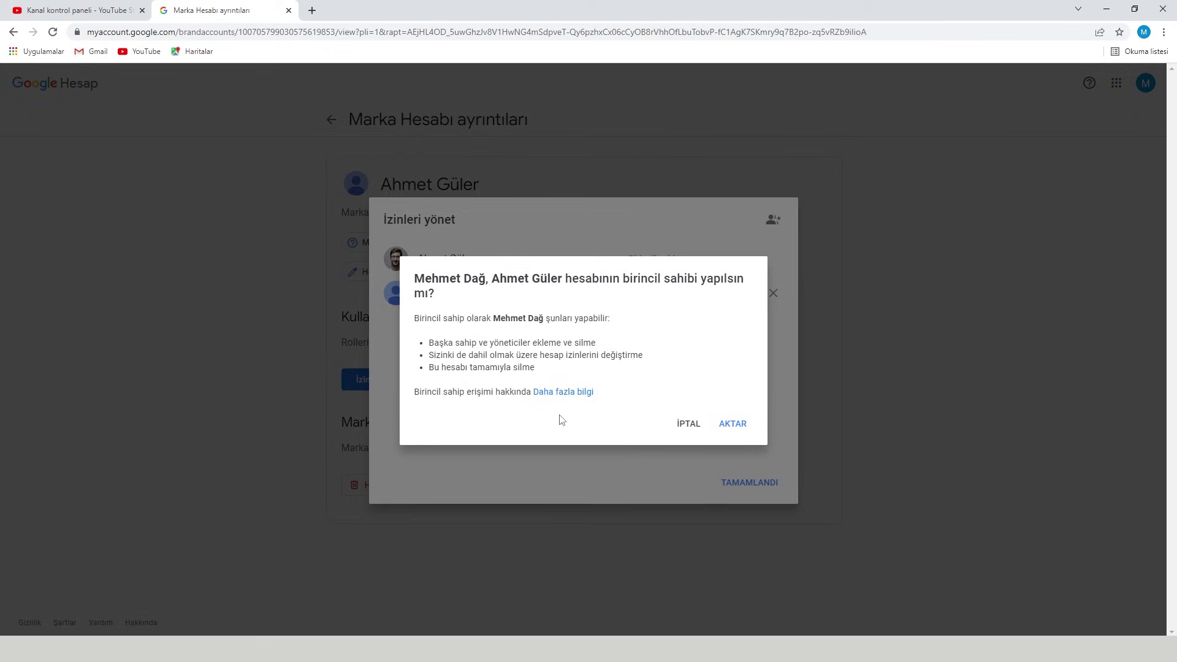
- Confirm the primary-ownership transfer with AKTAR, which is refused by the 7-day rule
{"action": "left_click", "coordinate": [731, 423]}
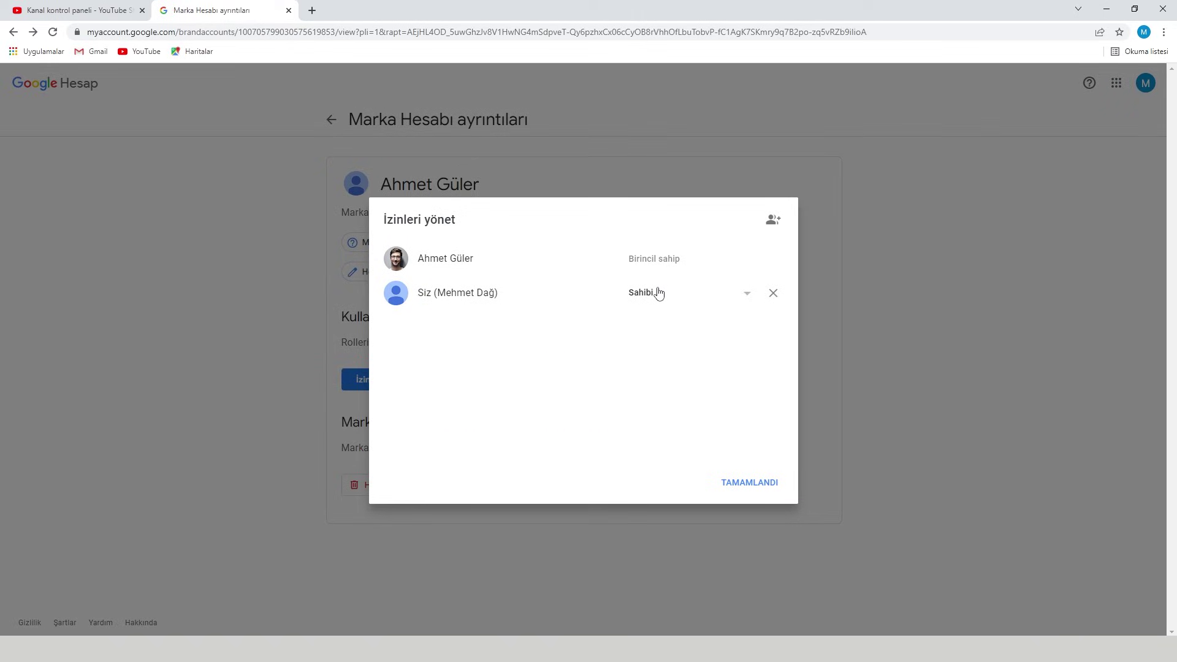
{"action": "left_click", "coordinate": [719, 300]}
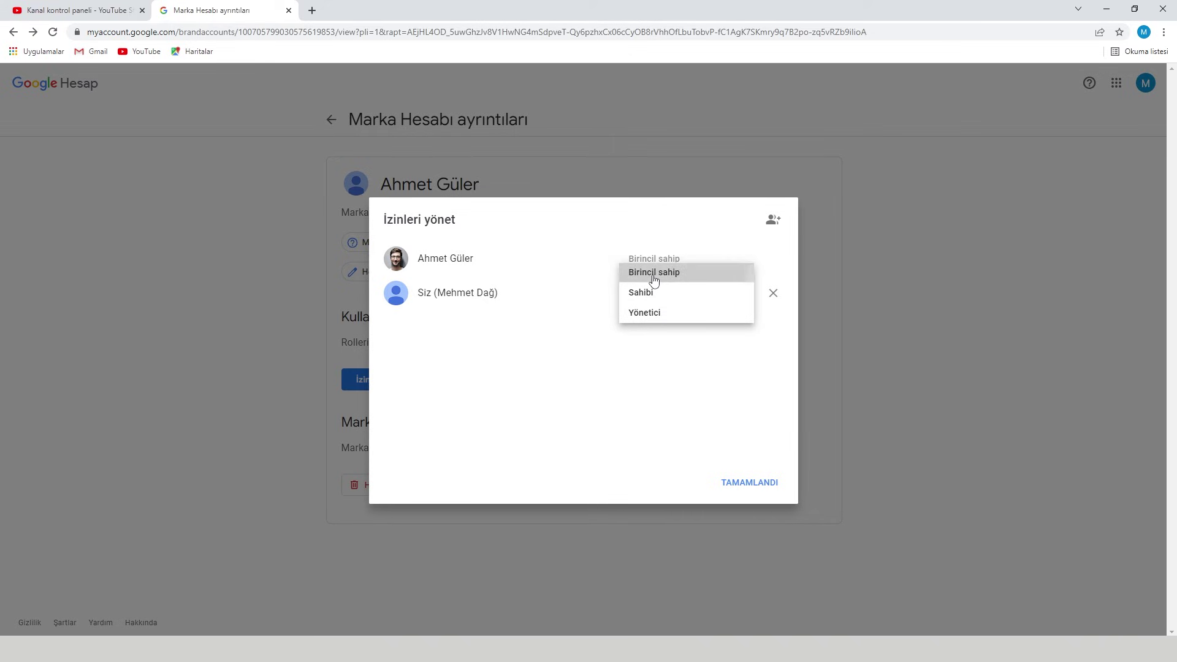
{"action": "left_click", "coordinate": [653, 275]}
{"action": "left_click", "coordinate": [731, 428]}
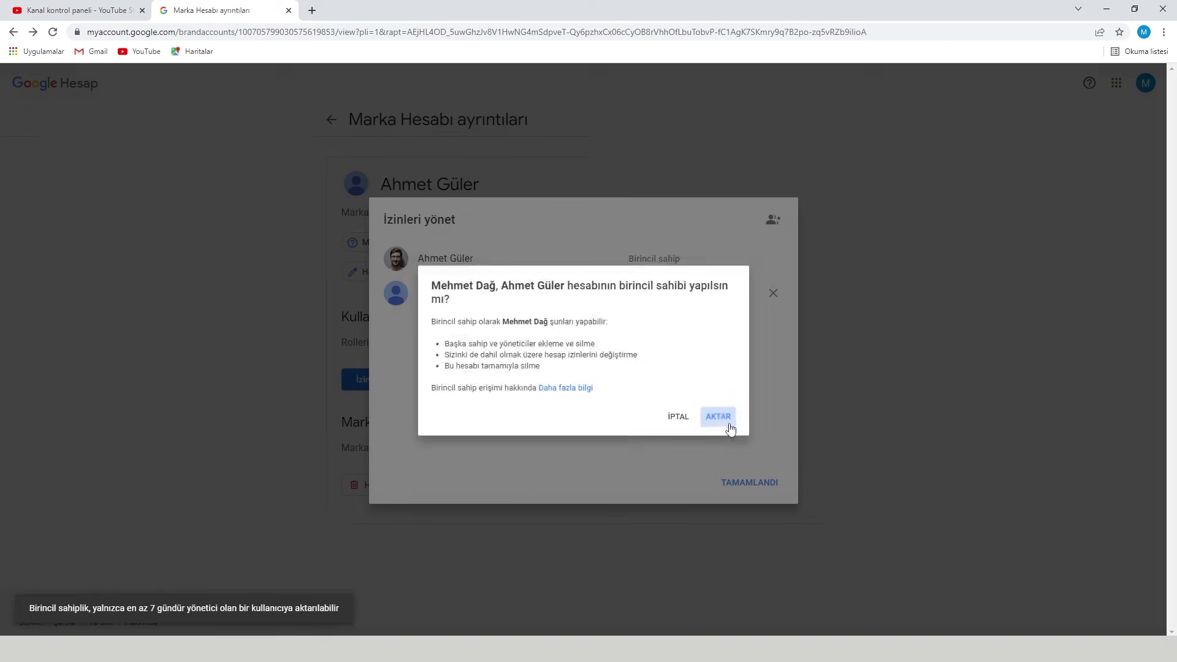
{"action": "left_click_drag", "start_coordinate": [418, 293], "coordinate": [533, 296]}
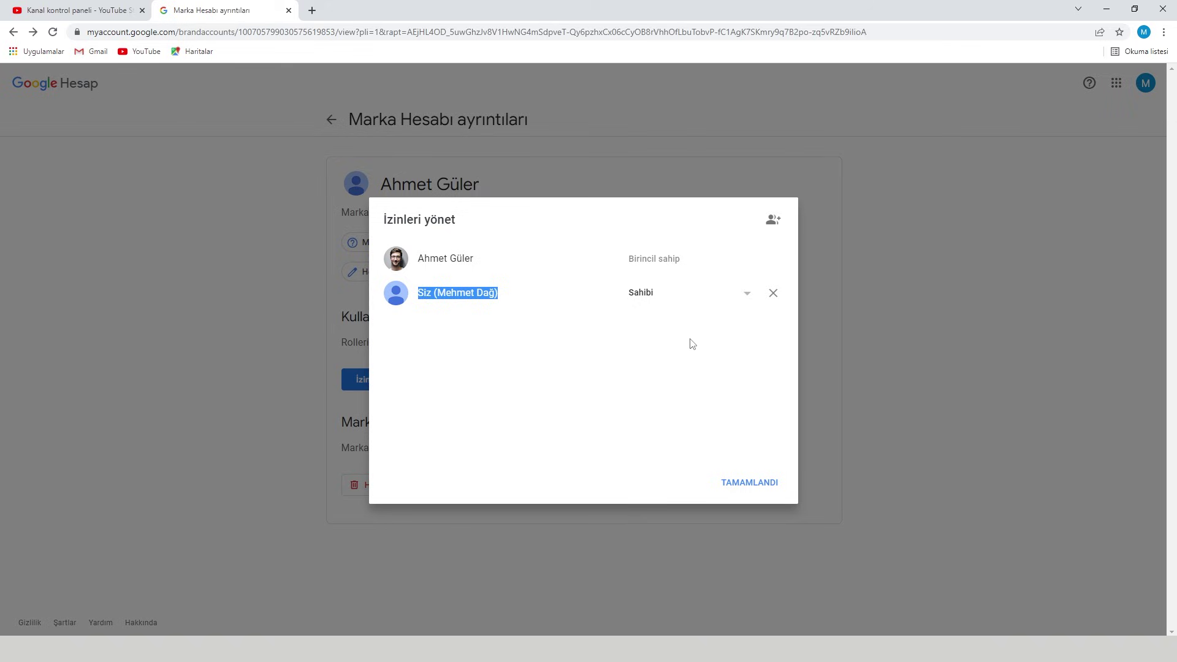
{"action": "left_click", "coordinate": [595, 394]}
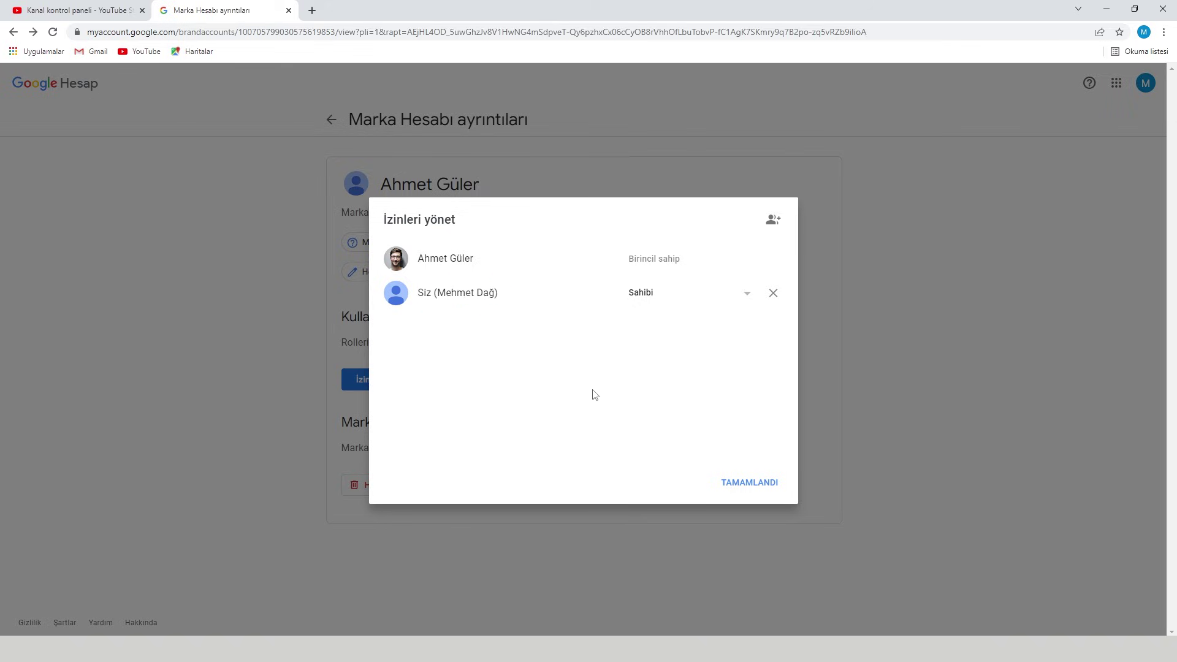